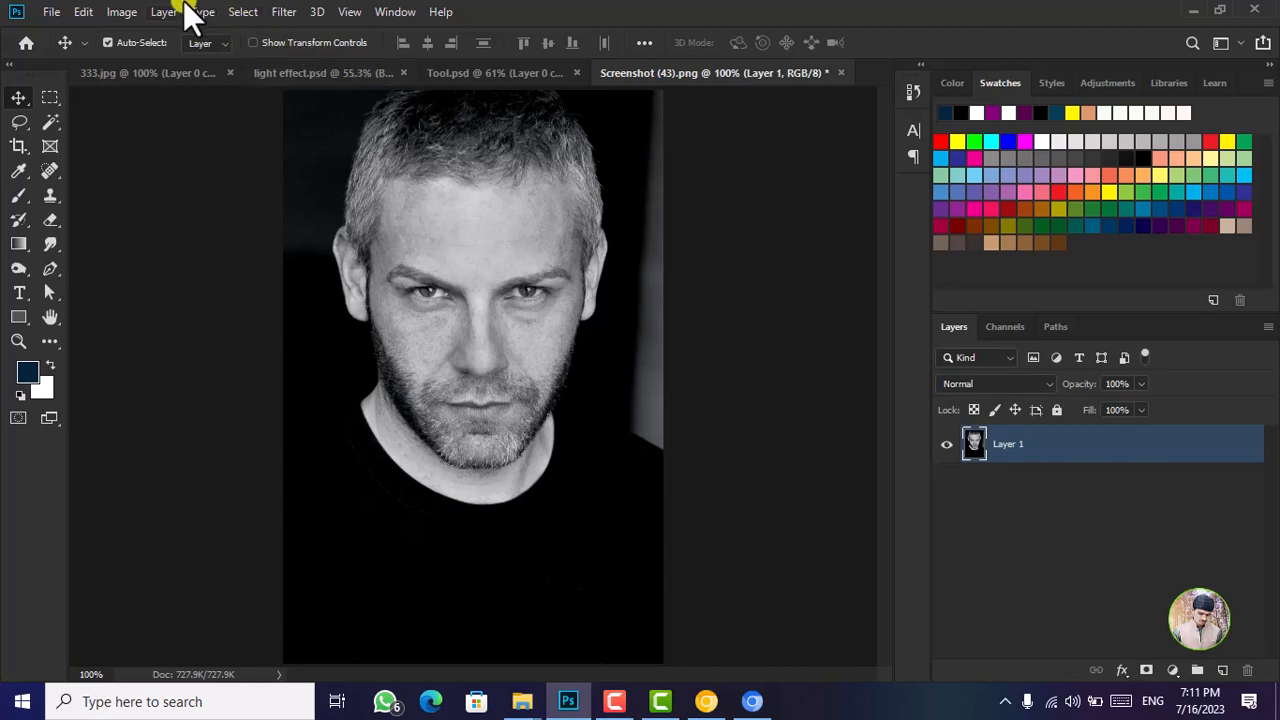
{"action": "left_click", "coordinate": [124, 13]}
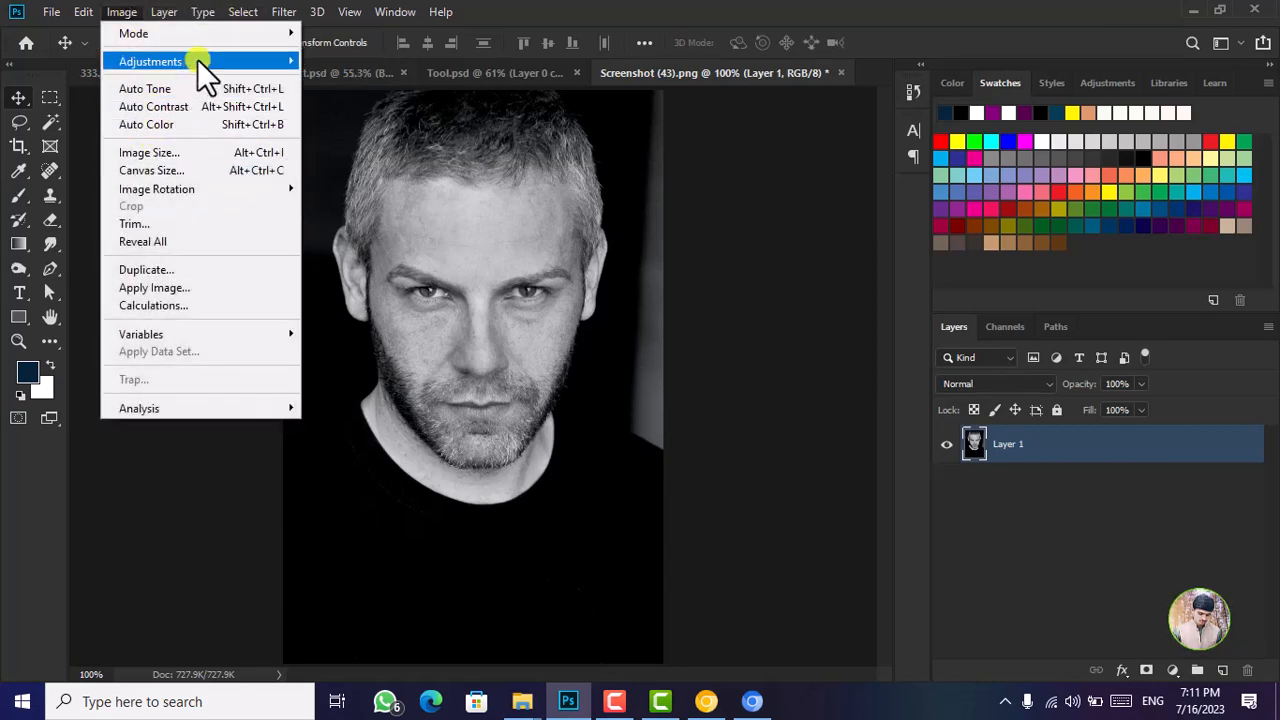
{"action": "mouse_move", "coordinate": [197, 59]}
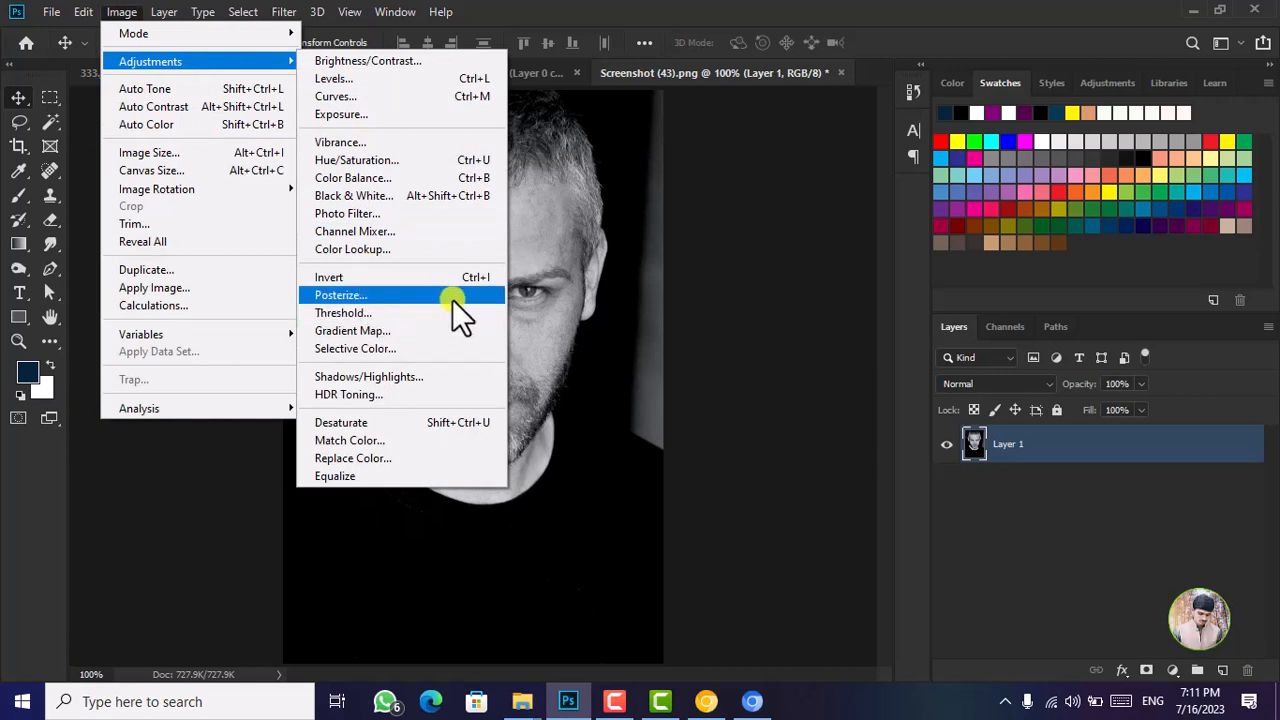
{"action": "left_click", "coordinate": [647, 298]}
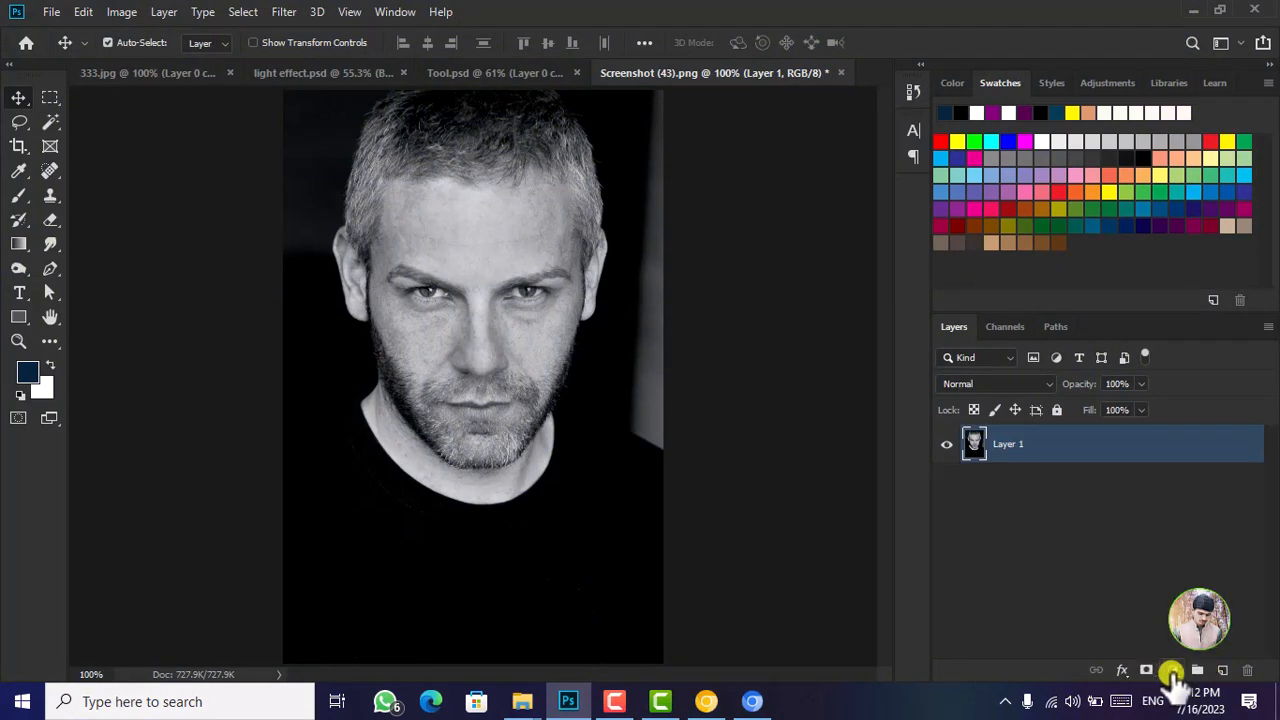
Add a Solid Color fill layer in dark navy blue (06243b) above the portrait layer
{"action": "left_click", "coordinate": [1172, 670]}
{"action": "left_click", "coordinate": [1186, 345]}
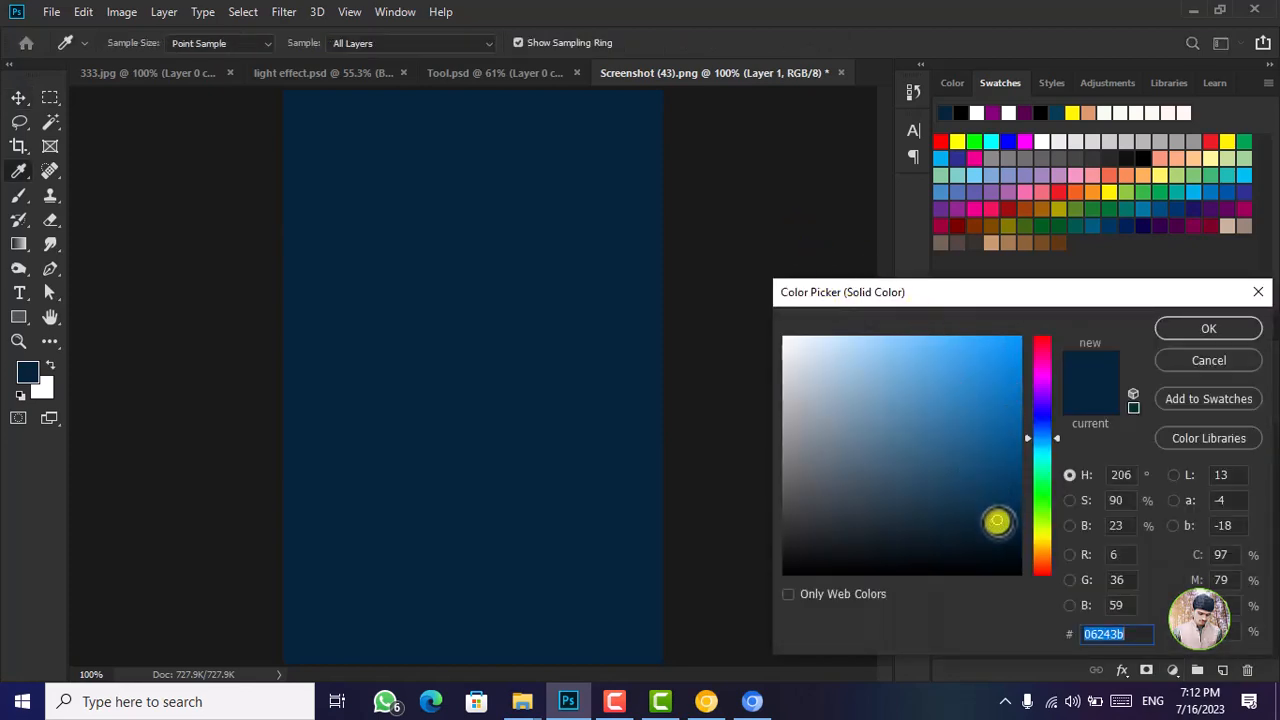
{"action": "left_click", "coordinate": [1222, 323]}
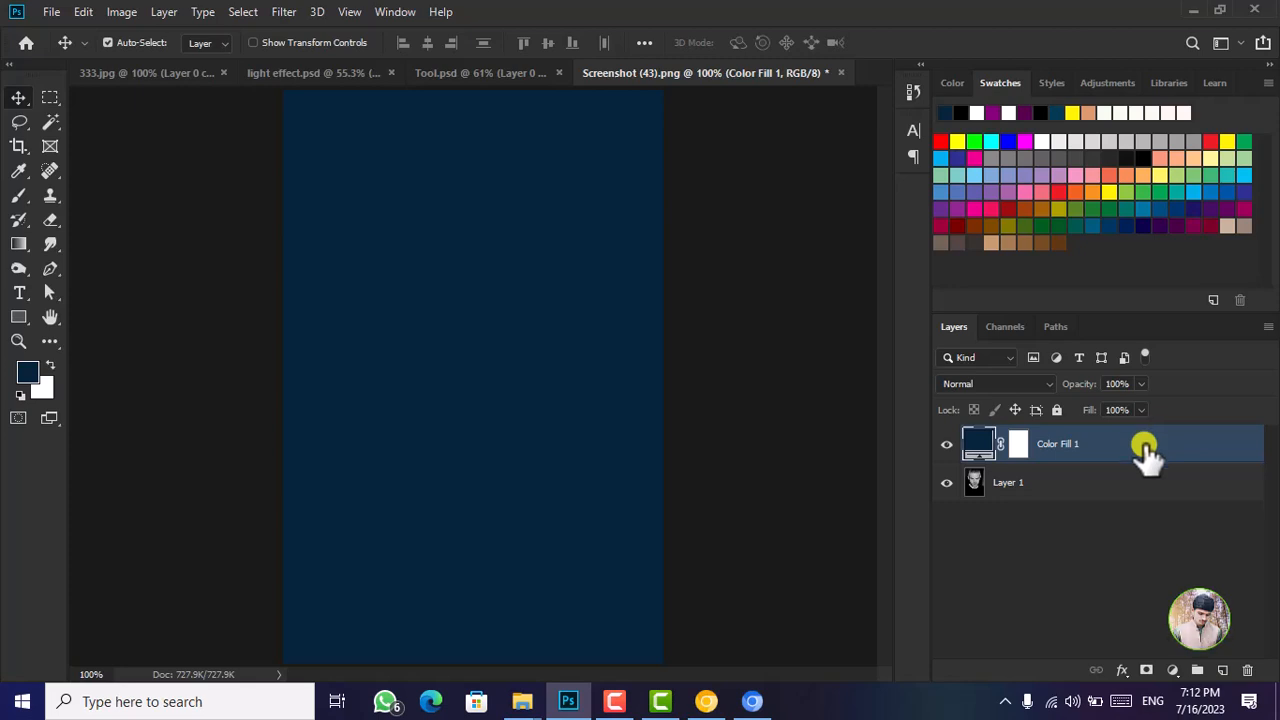
In the navy fill's Blend If options, lower the Underlying Layer white point to 59 so the navy covers only the dark tones
{"action": "double_click", "coordinate": [1145, 450]}
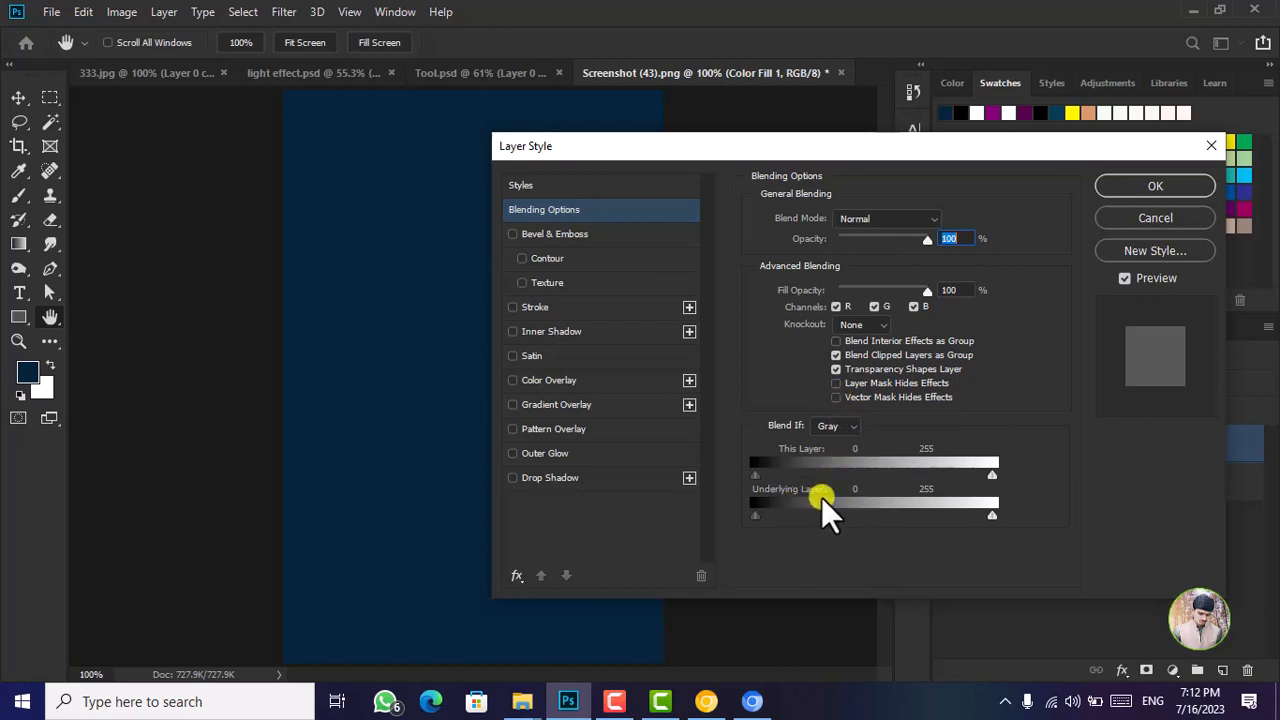
{"action": "left_click_drag", "start_coordinate": [992, 513], "coordinate": [809, 520]}
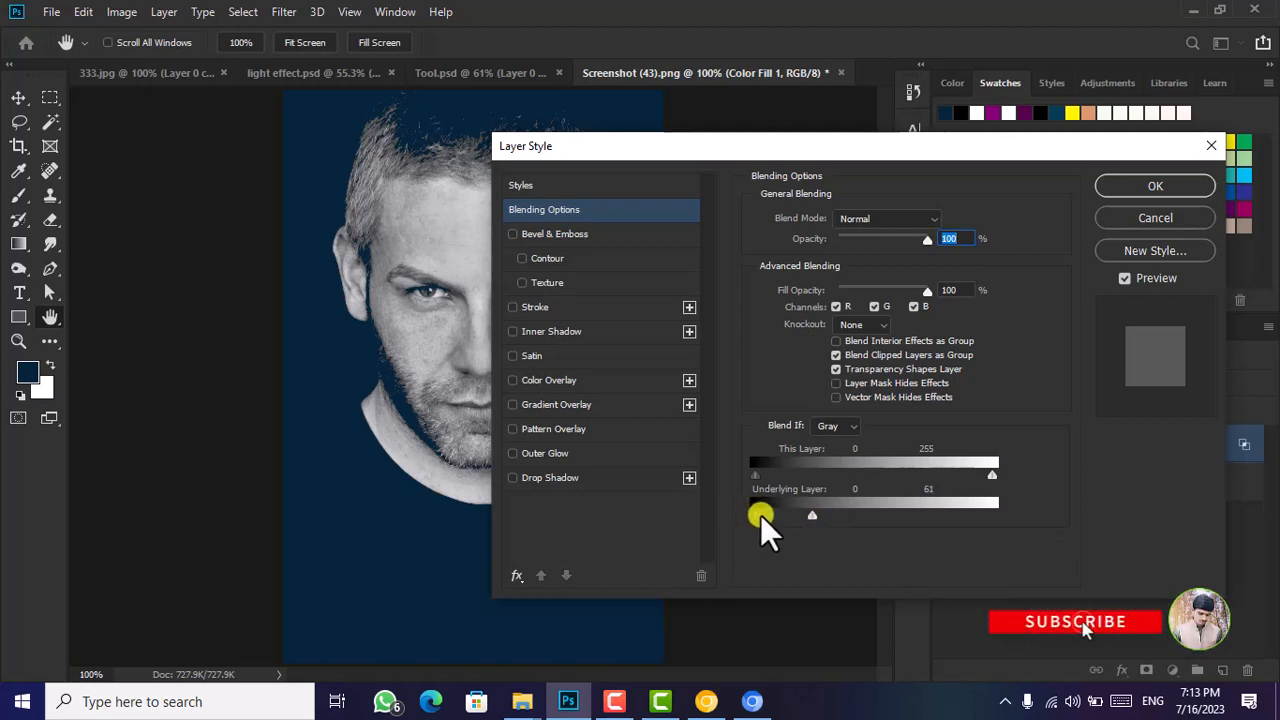
{"action": "left_click_drag", "start_coordinate": [810, 513], "coordinate": [808, 514]}
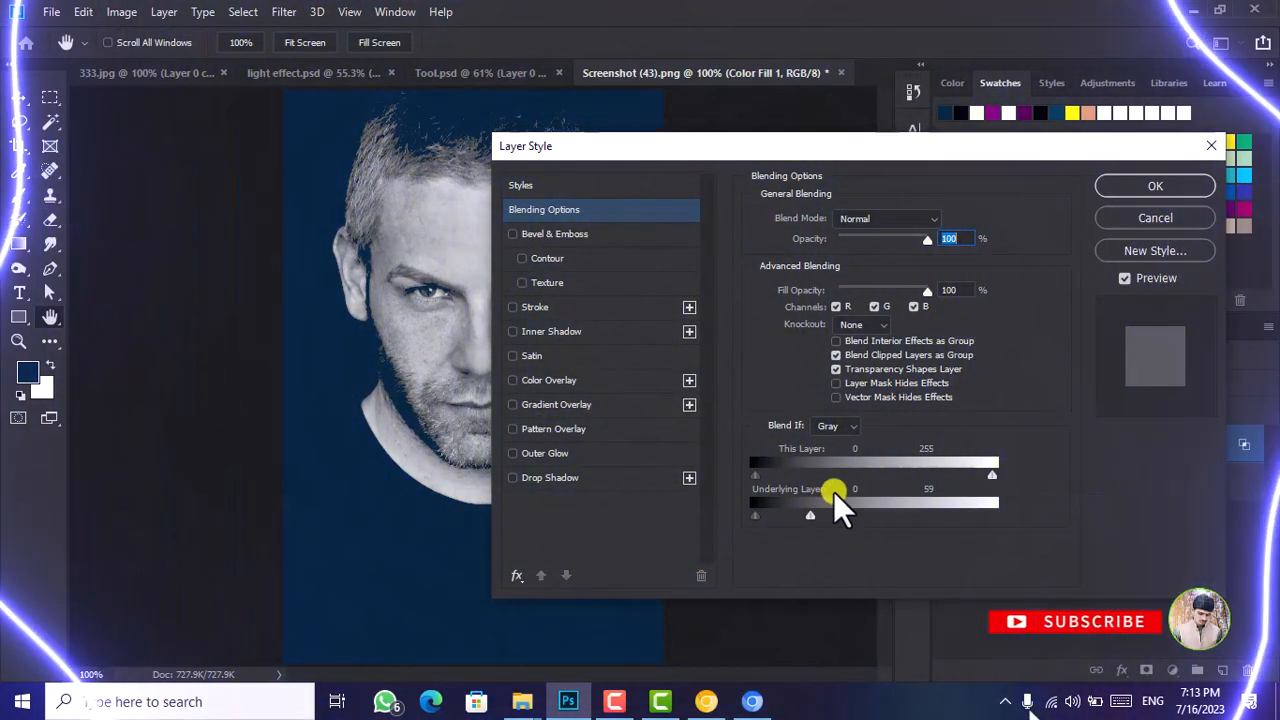
{"action": "left_click", "coordinate": [1190, 185]}
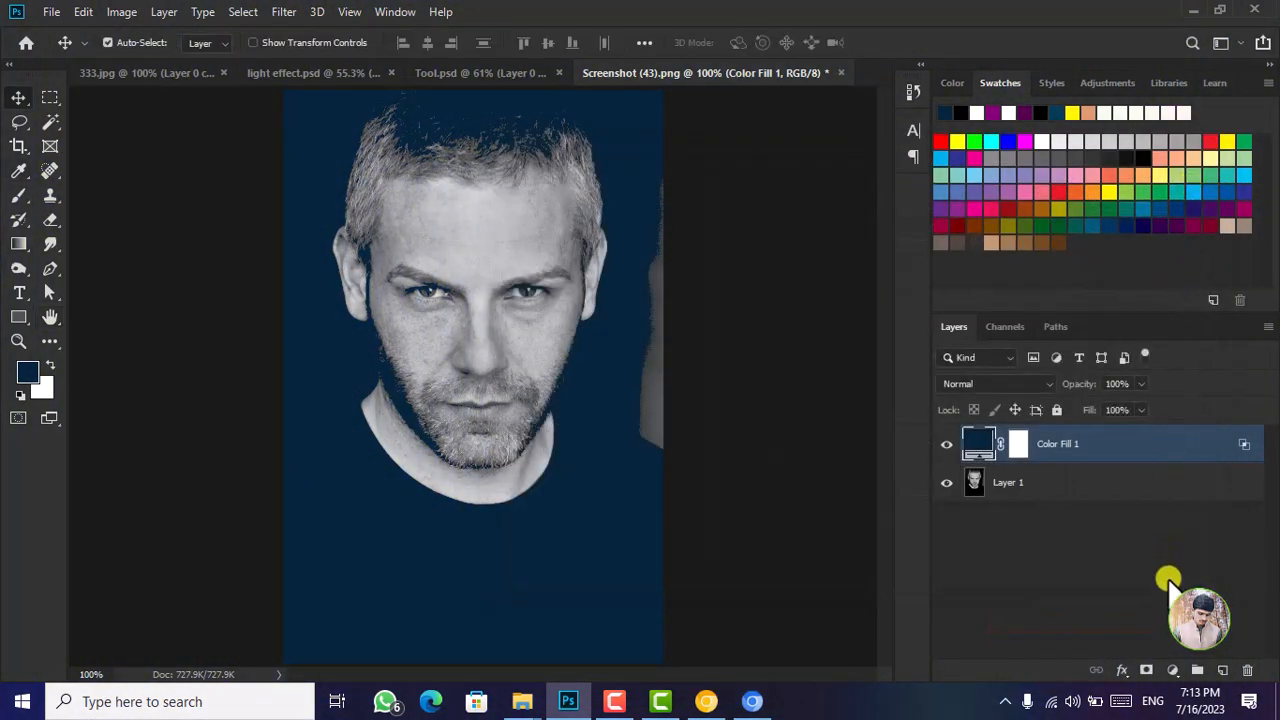
Add a second Solid Color fill layer in bright red with hue 0
{"action": "left_click", "coordinate": [1175, 670]}
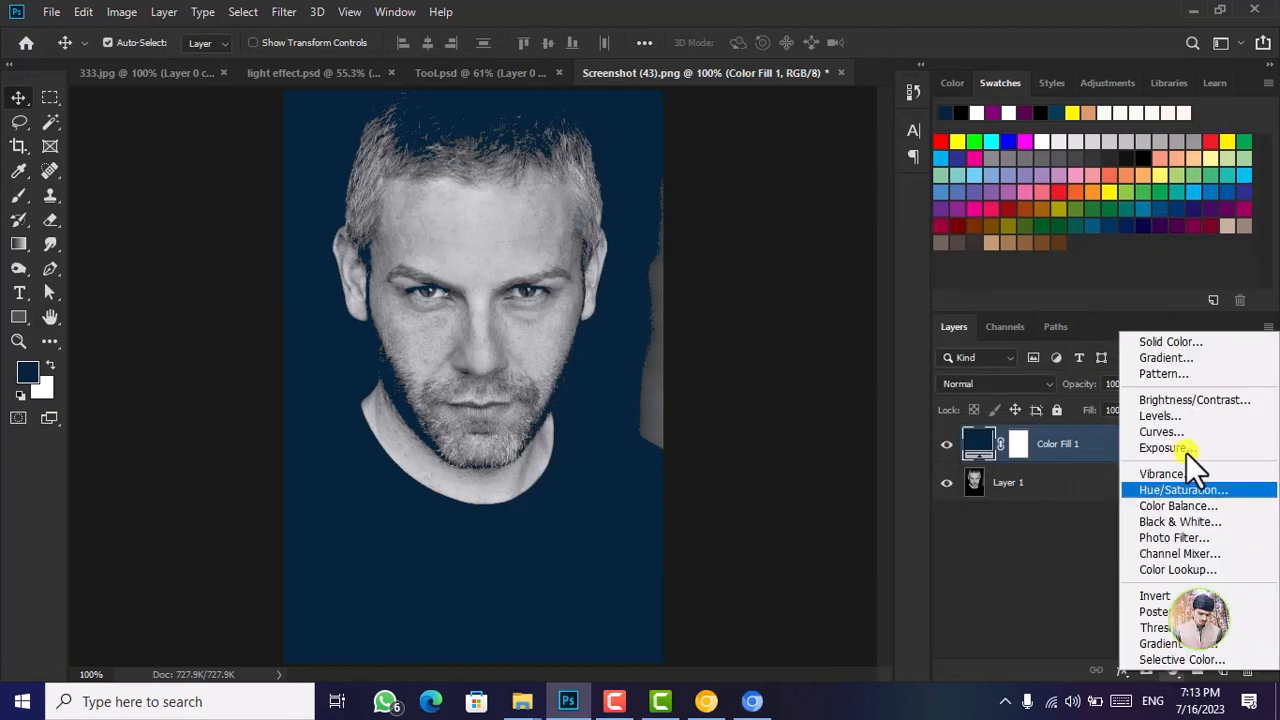
{"action": "left_click", "coordinate": [1196, 342]}
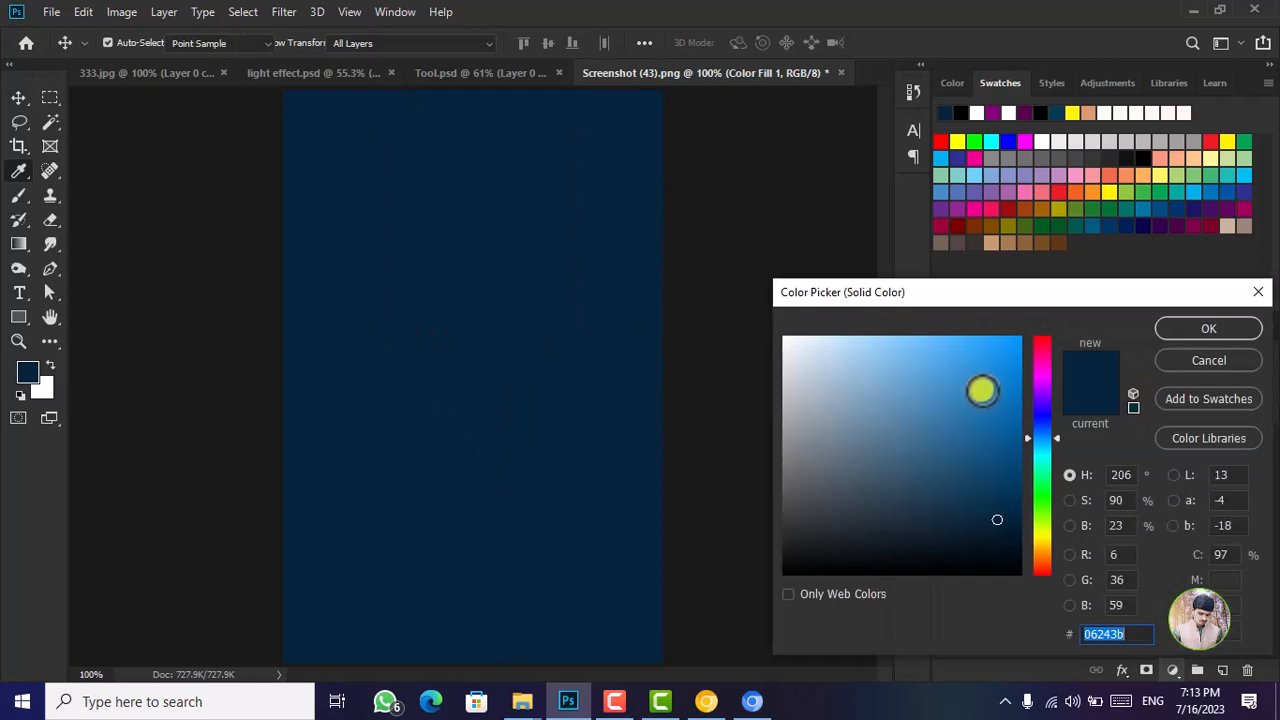
{"action": "left_click", "coordinate": [1041, 350]}
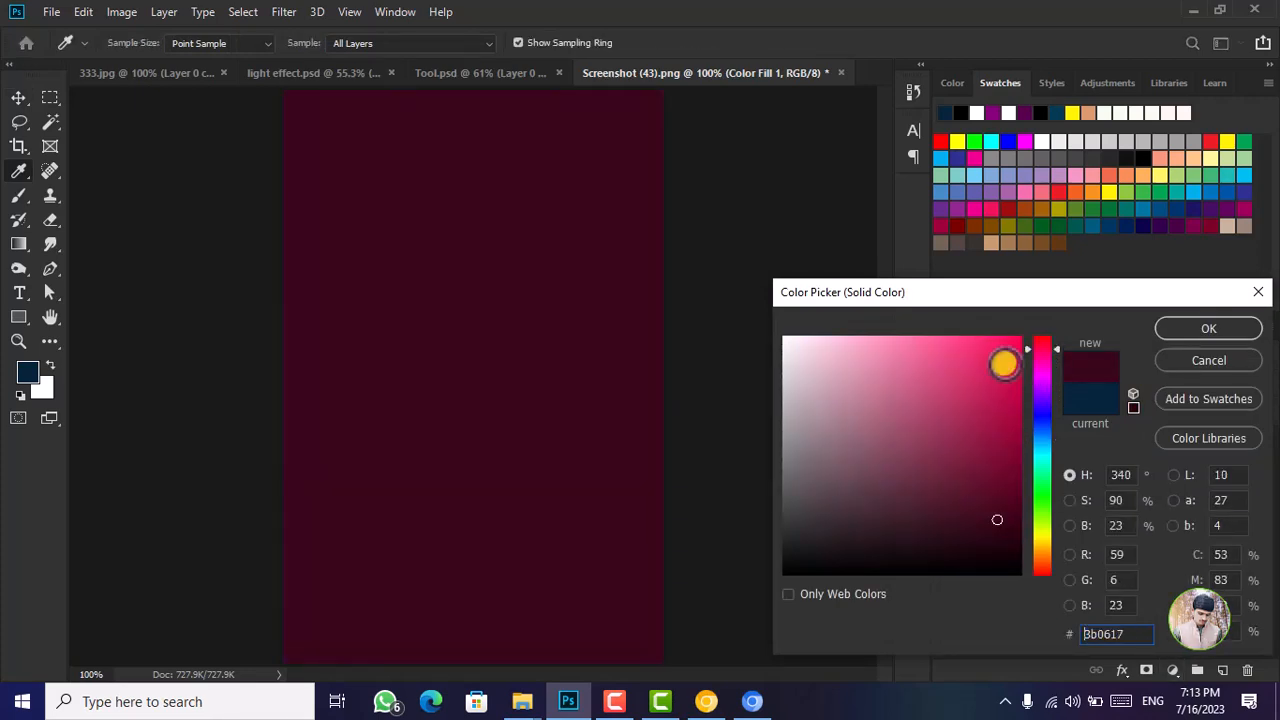
{"action": "left_click_drag", "start_coordinate": [1040, 349], "coordinate": [1045, 335]}
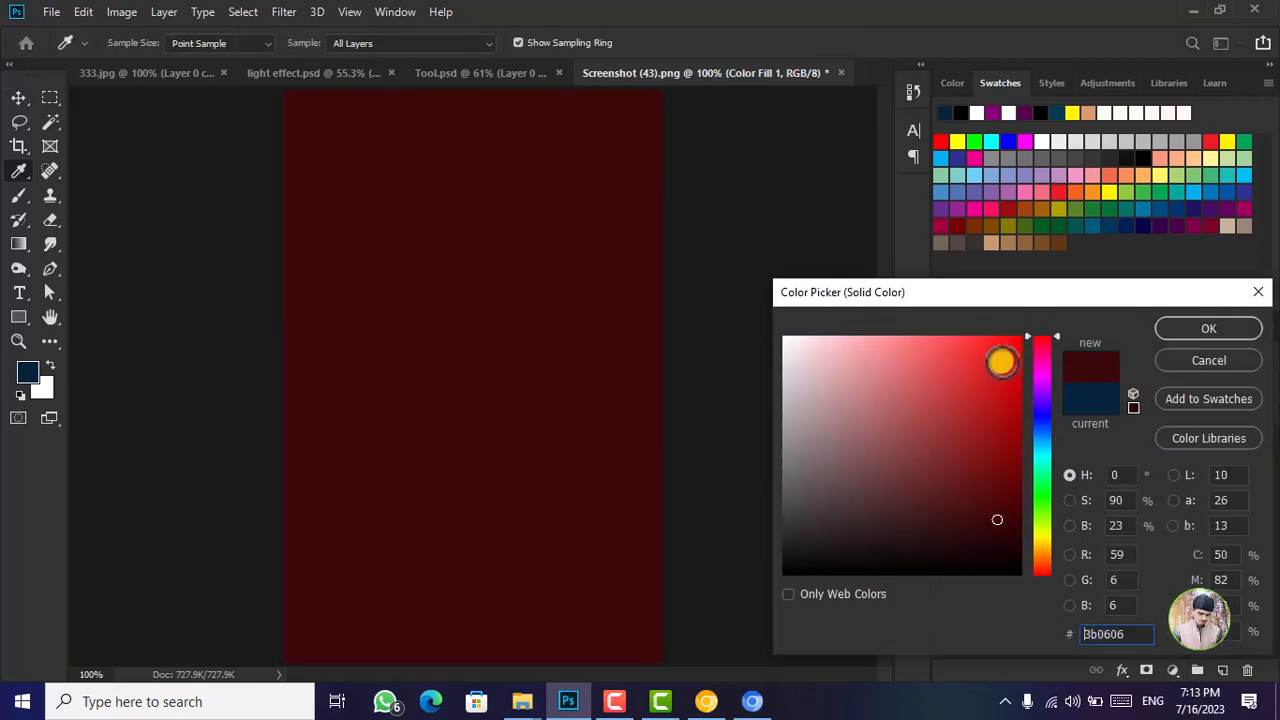
{"action": "left_click", "coordinate": [1000, 362]}
{"action": "left_click", "coordinate": [1222, 330]}
{"action": "key", "text": "v"}
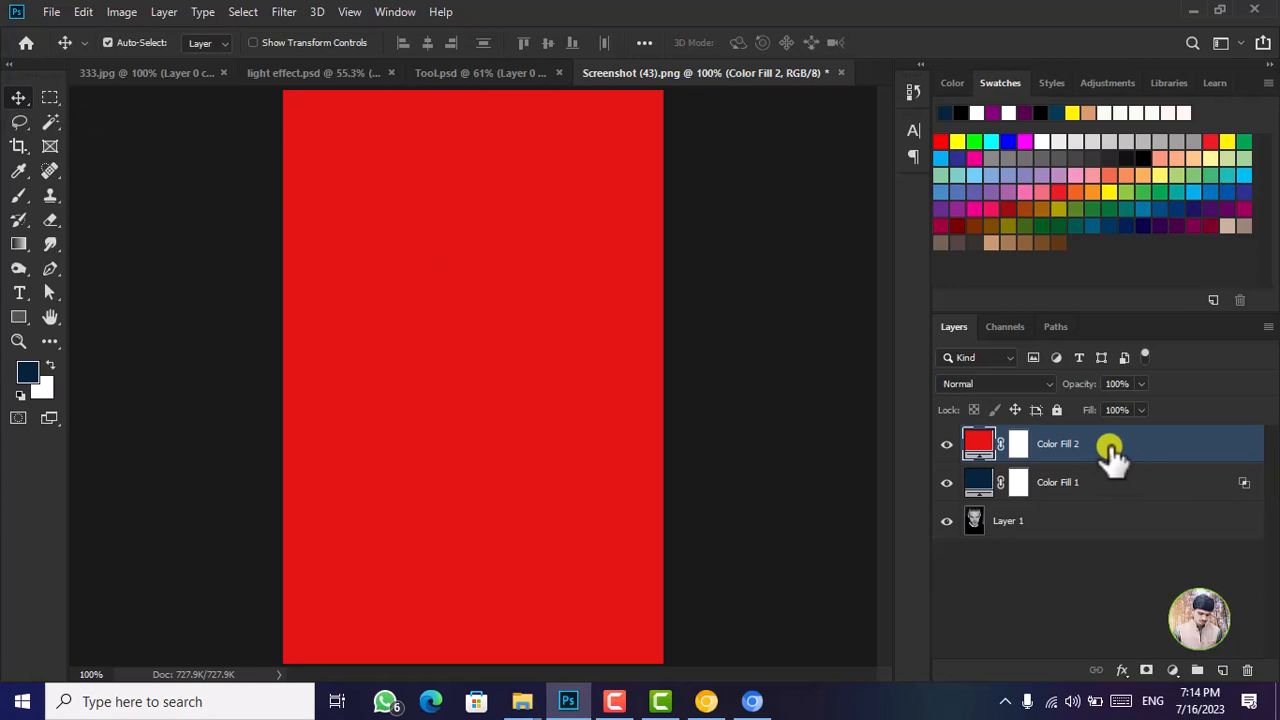
Limit the red fill with Blend If by setting its Underlying Layer range to about 36–120
{"action": "double_click", "coordinate": [1112, 453]}
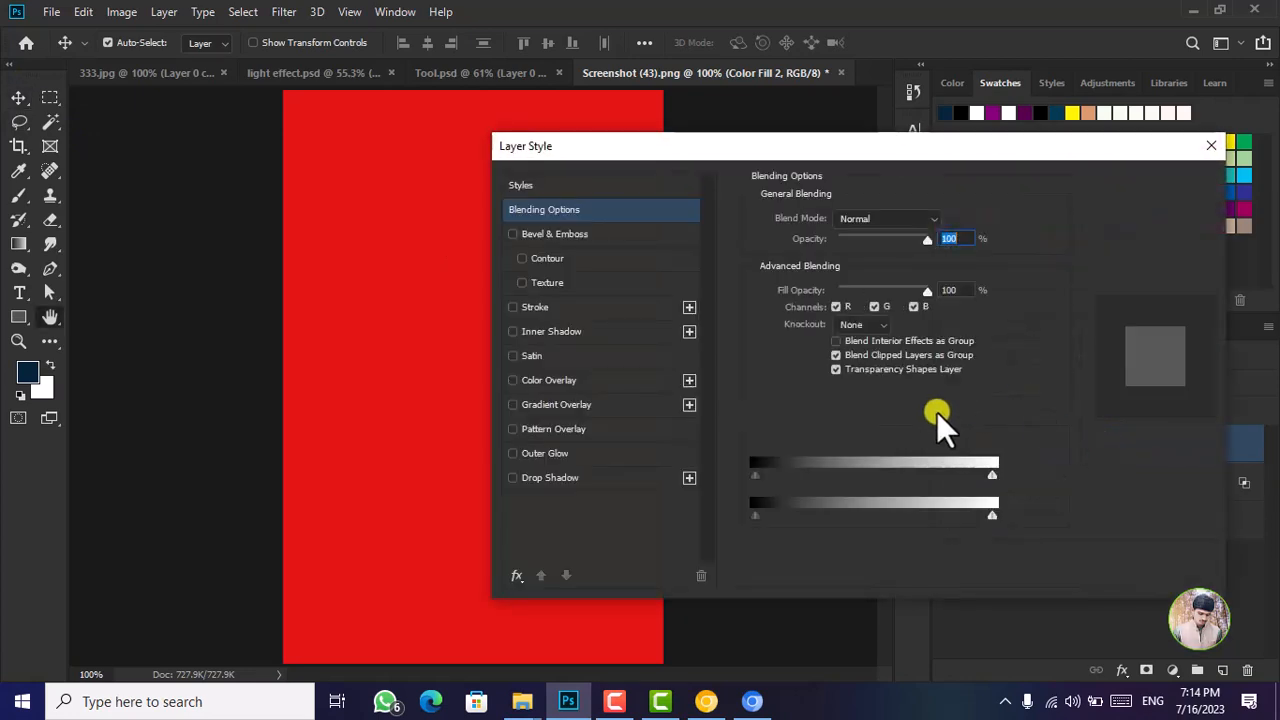
{"action": "left_click_drag", "start_coordinate": [929, 143], "coordinate": [1012, 129]}
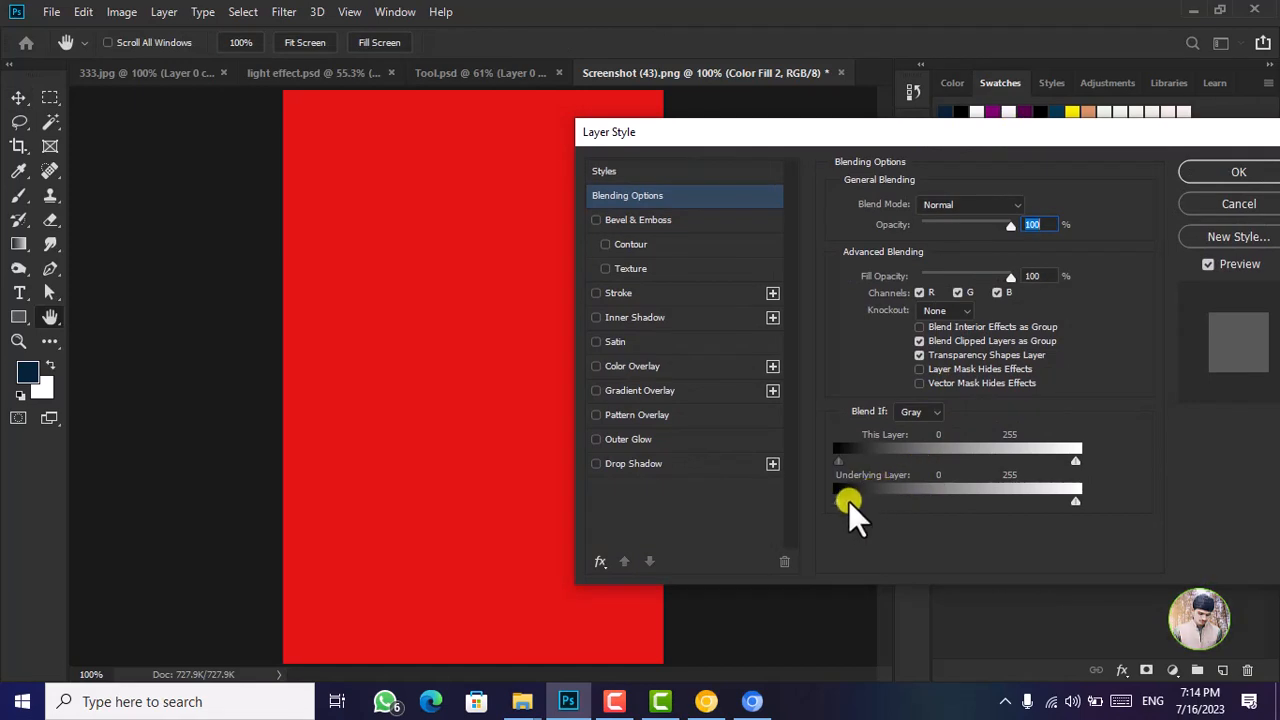
{"action": "left_click_drag", "start_coordinate": [840, 506], "coordinate": [856, 508]}
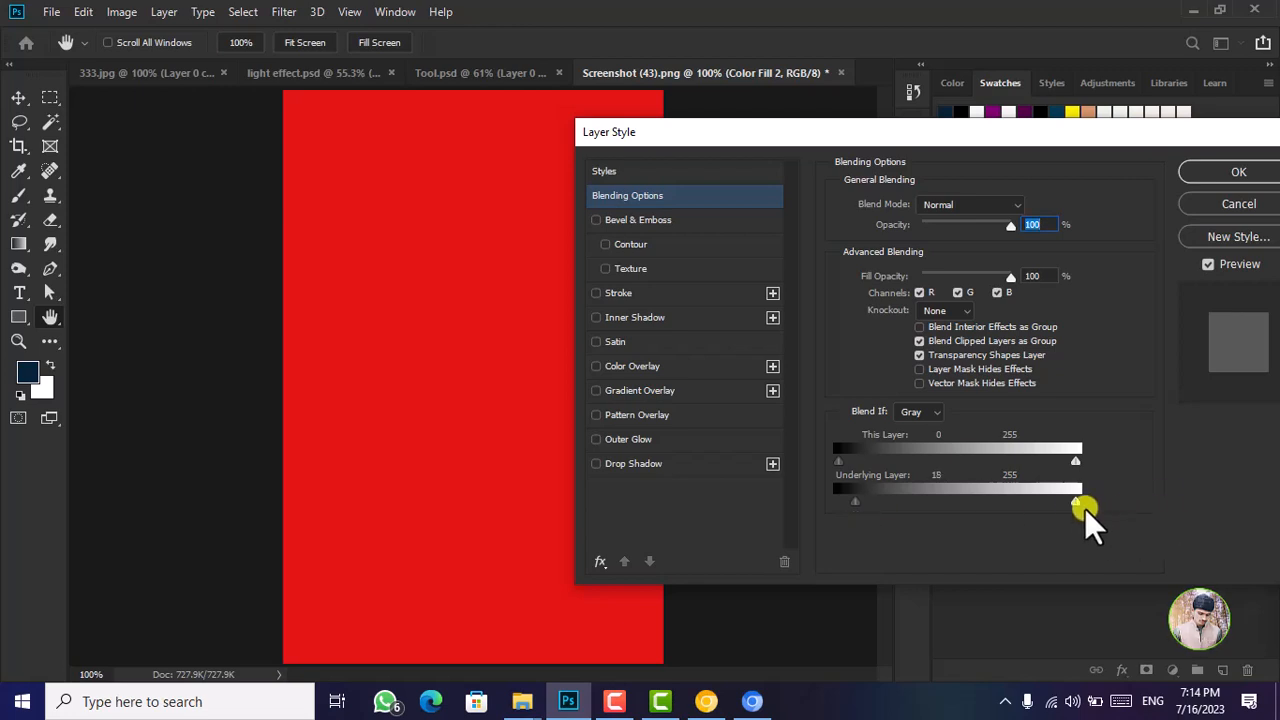
{"action": "left_click_drag", "start_coordinate": [1076, 505], "coordinate": [882, 515]}
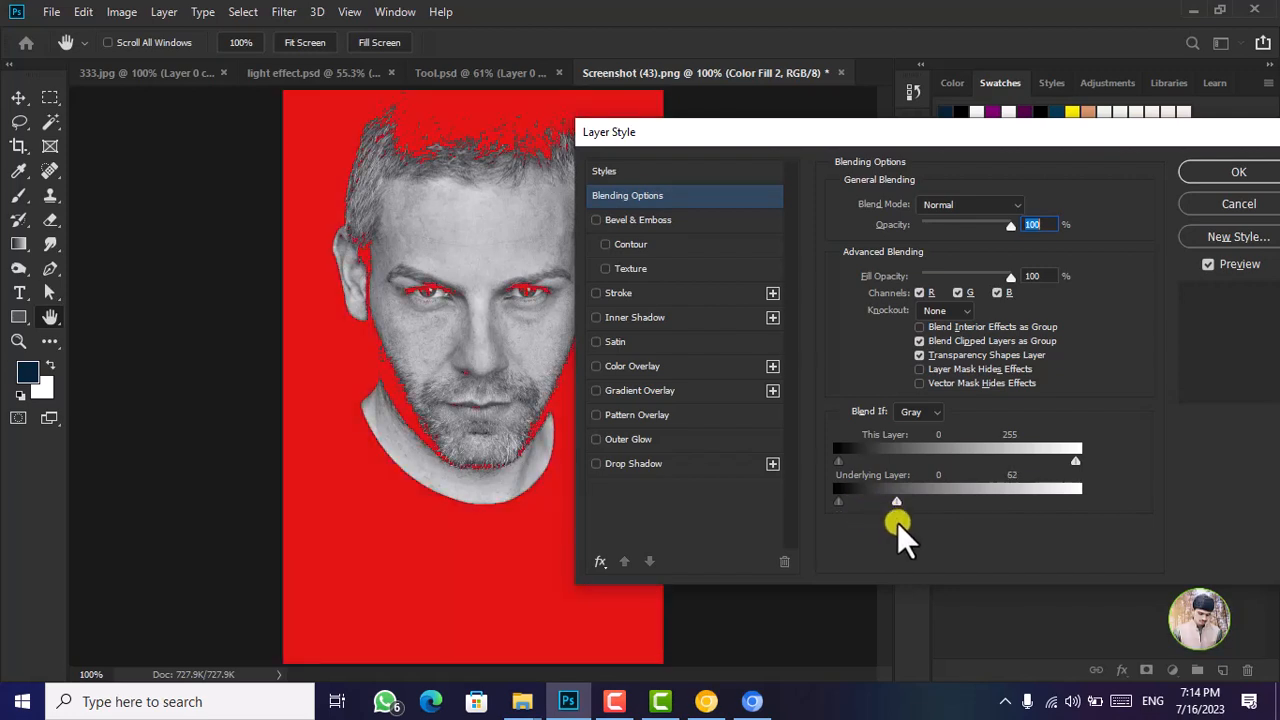
{"action": "mouse_move", "coordinate": [841, 503]}
{"action": "left_mouse_down"}
{"action": "mouse_move", "coordinate": [890, 496]}
{"action": "mouse_move", "coordinate": [948, 513]}
{"action": "left_mouse_up"}
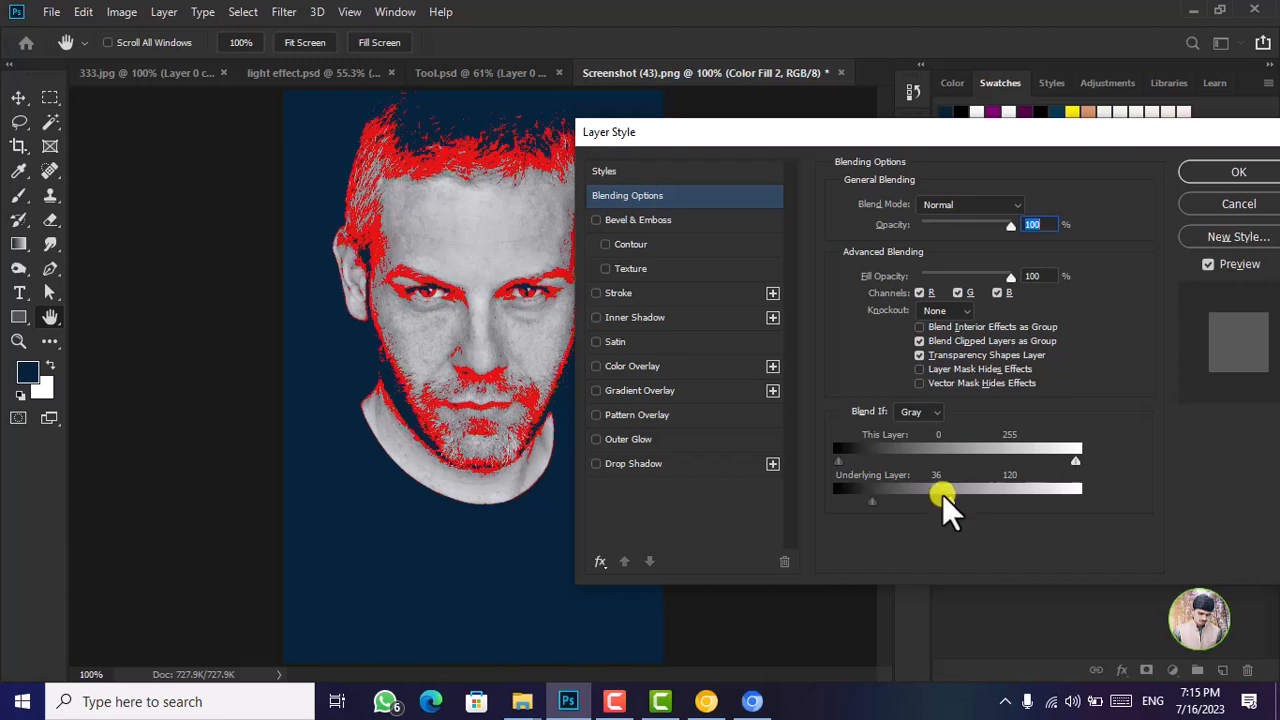
{"action": "mouse_move", "coordinate": [945, 504]}
{"action": "left_mouse_down"}
{"action": "mouse_move", "coordinate": [876, 502]}
{"action": "mouse_move", "coordinate": [941, 506]}
{"action": "left_mouse_up"}
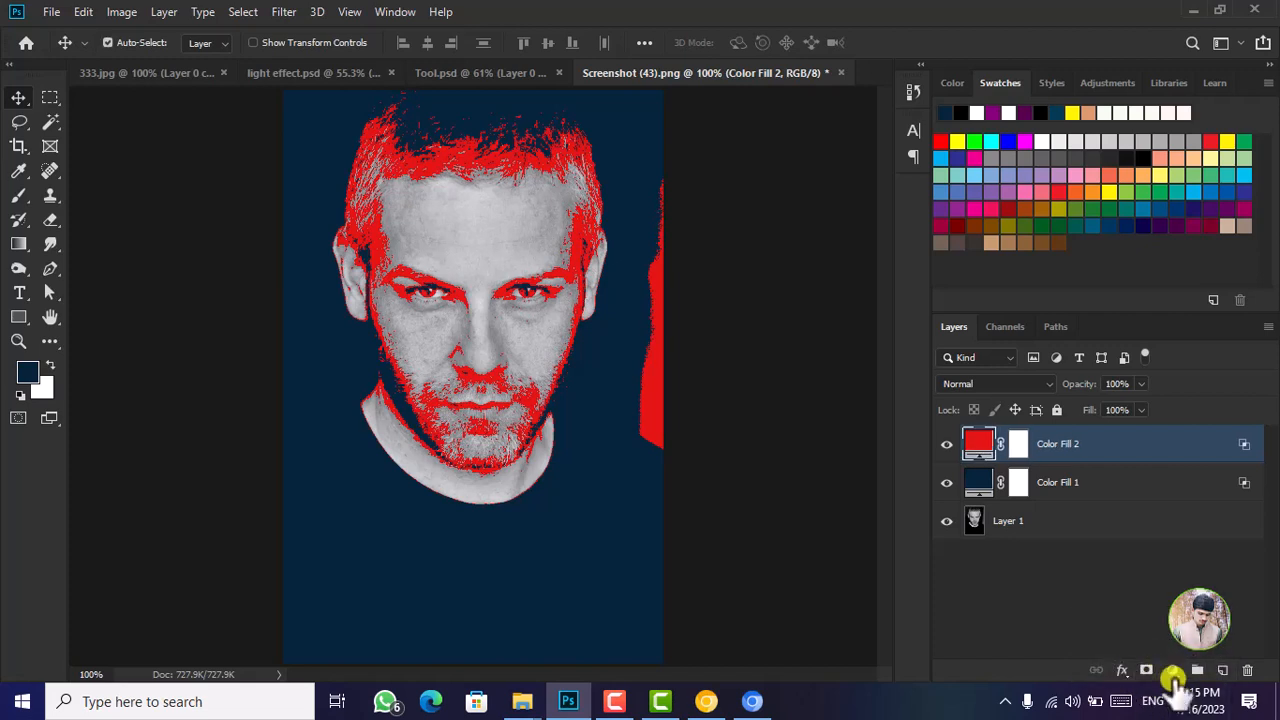
Add a third Solid Color fill layer in medium blue (2b5779) above the red fill
{"action": "left_click", "coordinate": [1171, 670]}
{"action": "left_click", "coordinate": [1210, 339]}
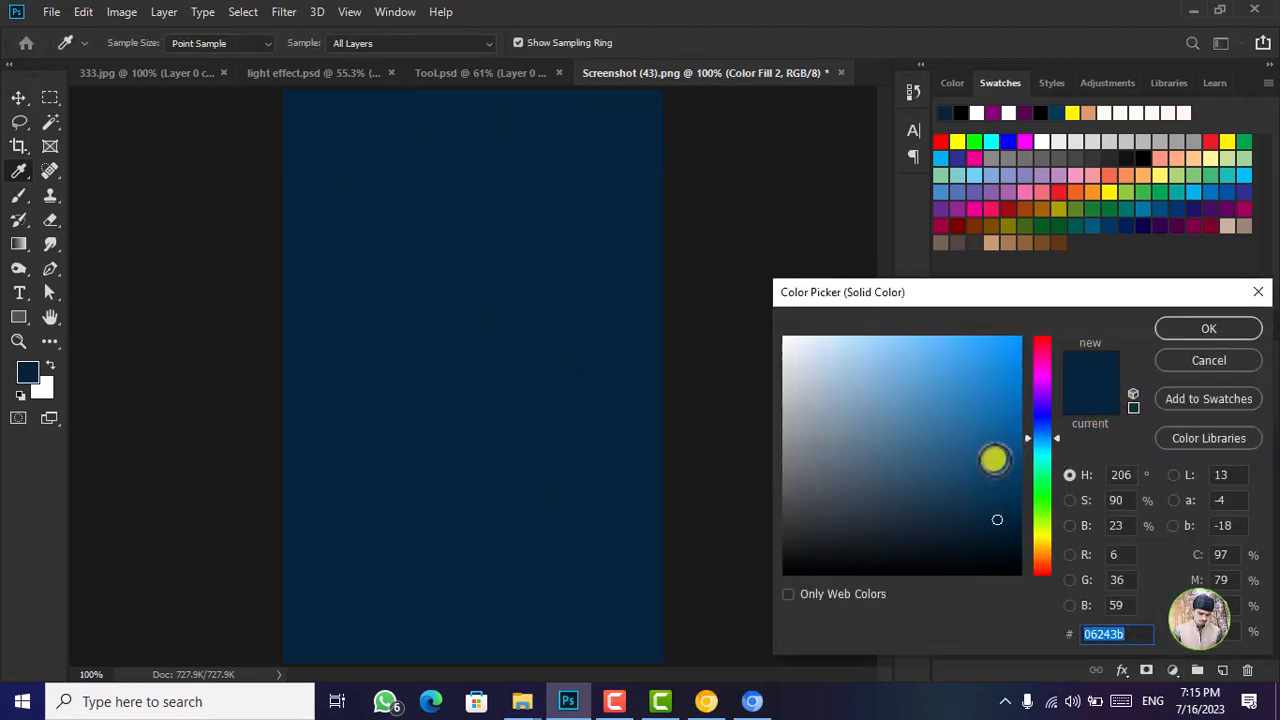
{"action": "left_click_drag", "start_coordinate": [1048, 438], "coordinate": [1047, 427]}
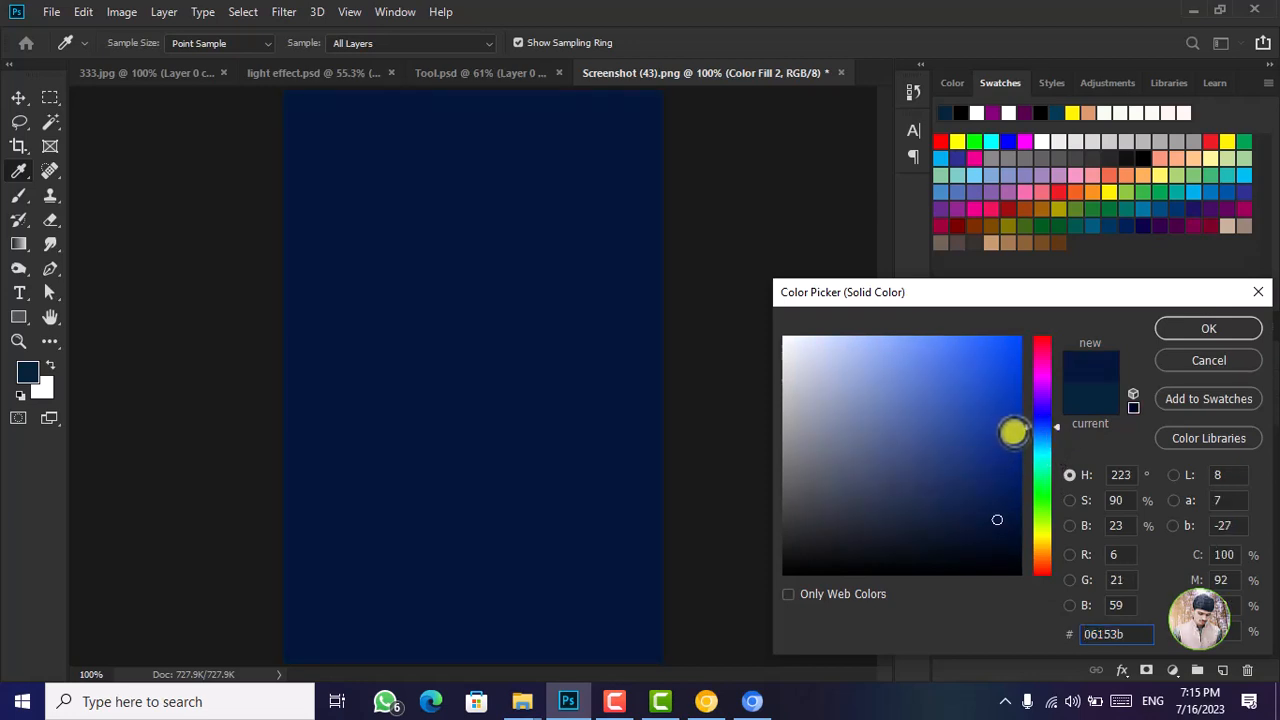
{"action": "left_click", "coordinate": [1082, 404]}
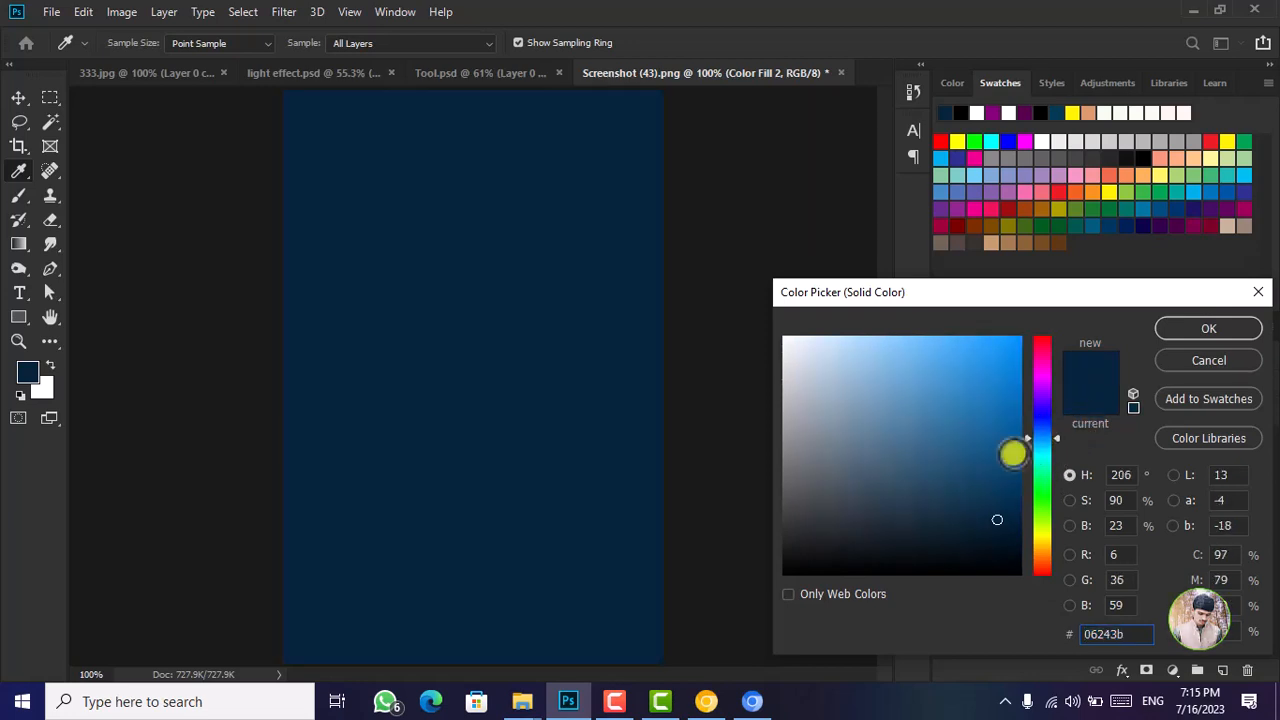
{"action": "mouse_move", "coordinate": [900, 458]}
{"action": "left_mouse_down"}
{"action": "mouse_move", "coordinate": [891, 429]}
{"action": "mouse_move", "coordinate": [932, 468]}
{"action": "mouse_move", "coordinate": [946, 437]}
{"action": "mouse_move", "coordinate": [950, 476]}
{"action": "left_mouse_up"}
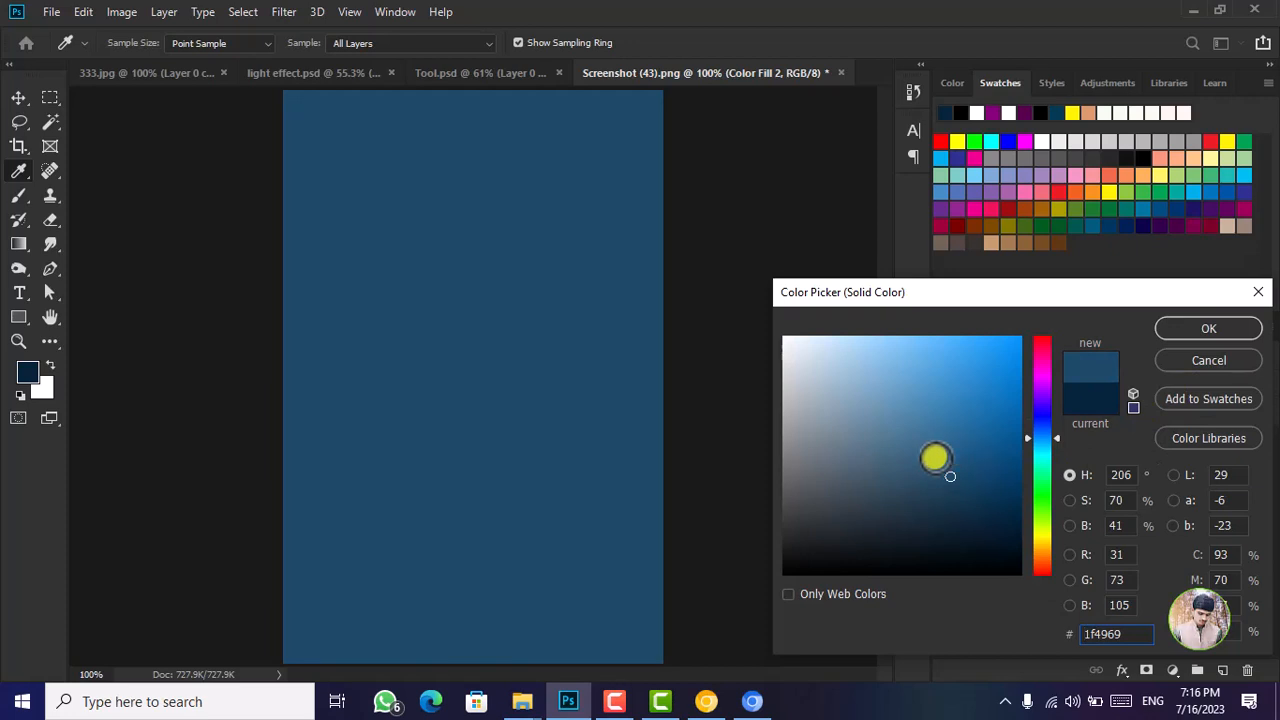
{"action": "left_click", "coordinate": [932, 458]}
{"action": "left_click_drag", "start_coordinate": [932, 458], "coordinate": [936, 461]}
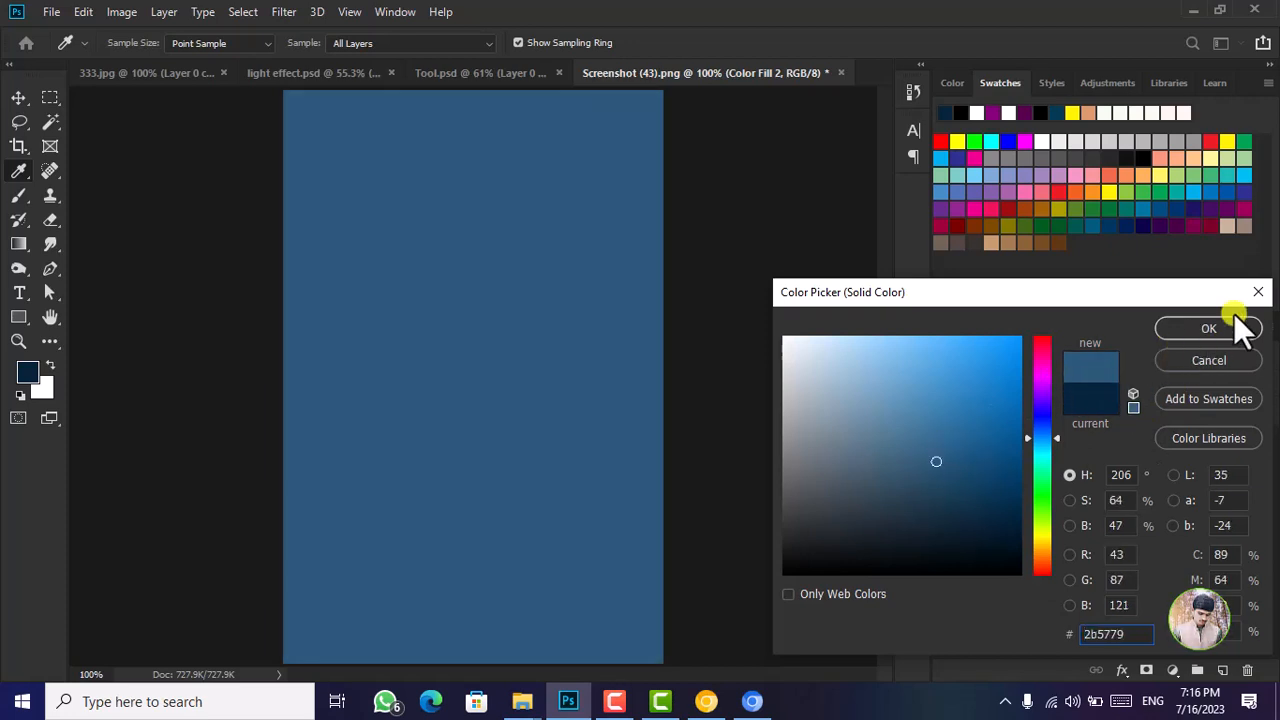
{"action": "left_click", "coordinate": [1222, 336]}
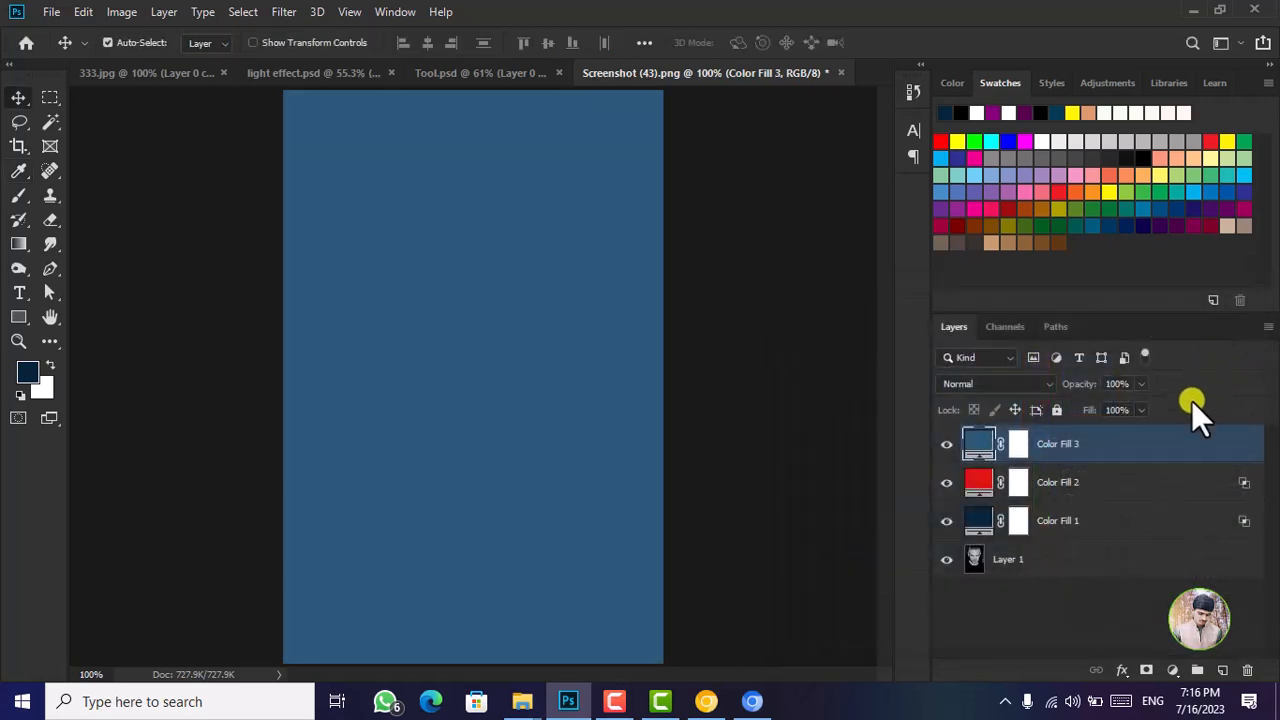
Limit the medium blue fill with Blend If by setting its Underlying Layer range to 91–138
{"action": "double_click", "coordinate": [1155, 455]}
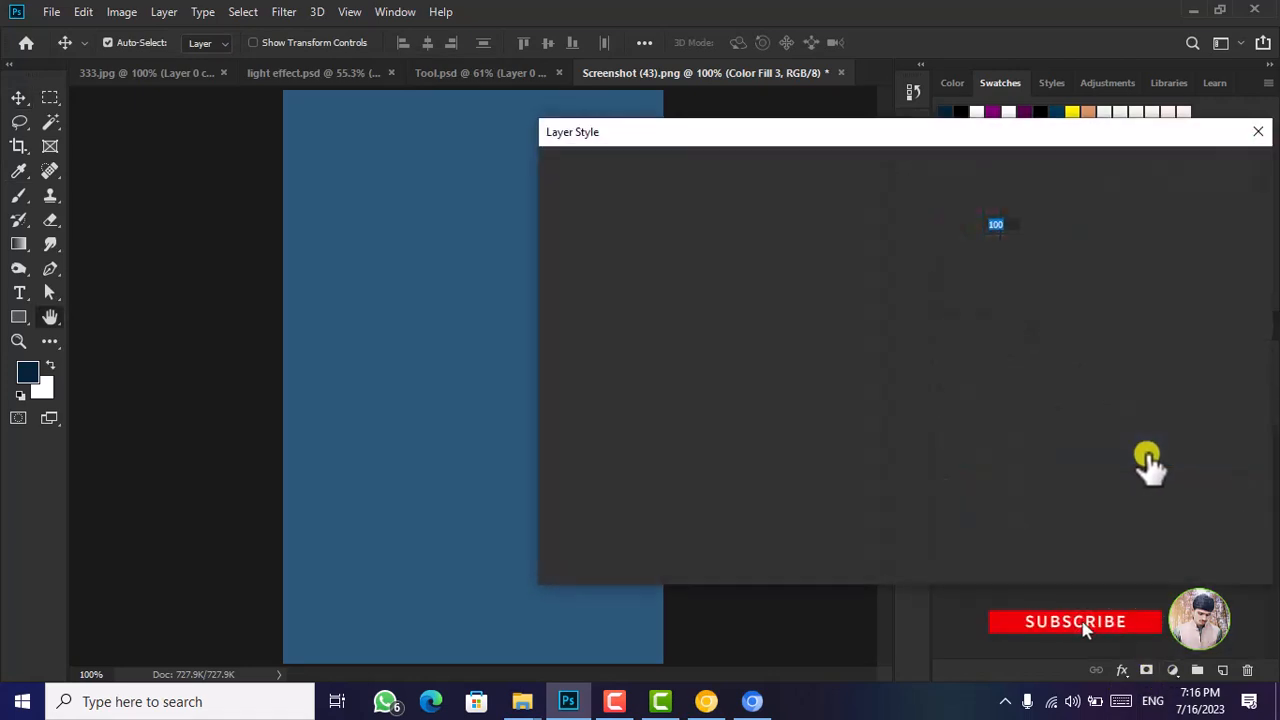
{"action": "left_click_drag", "start_coordinate": [803, 503], "coordinate": [885, 503]}
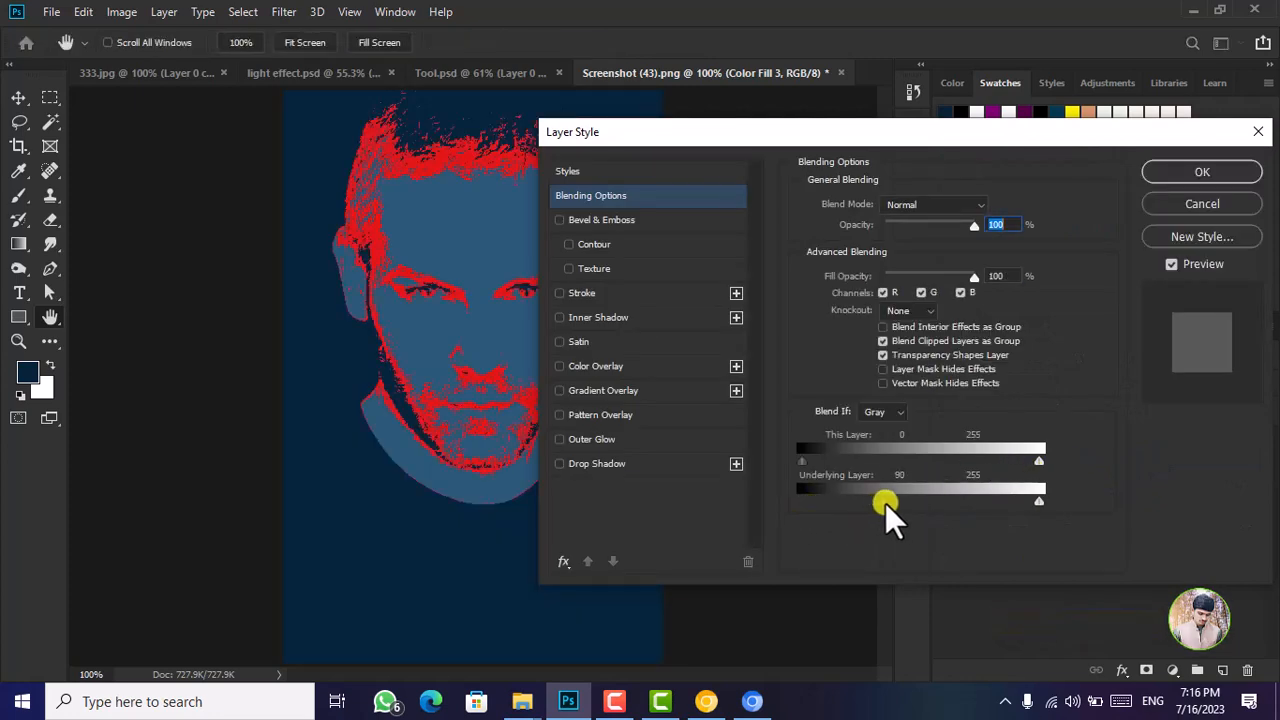
{"action": "left_click_drag", "start_coordinate": [1035, 503], "coordinate": [931, 512]}
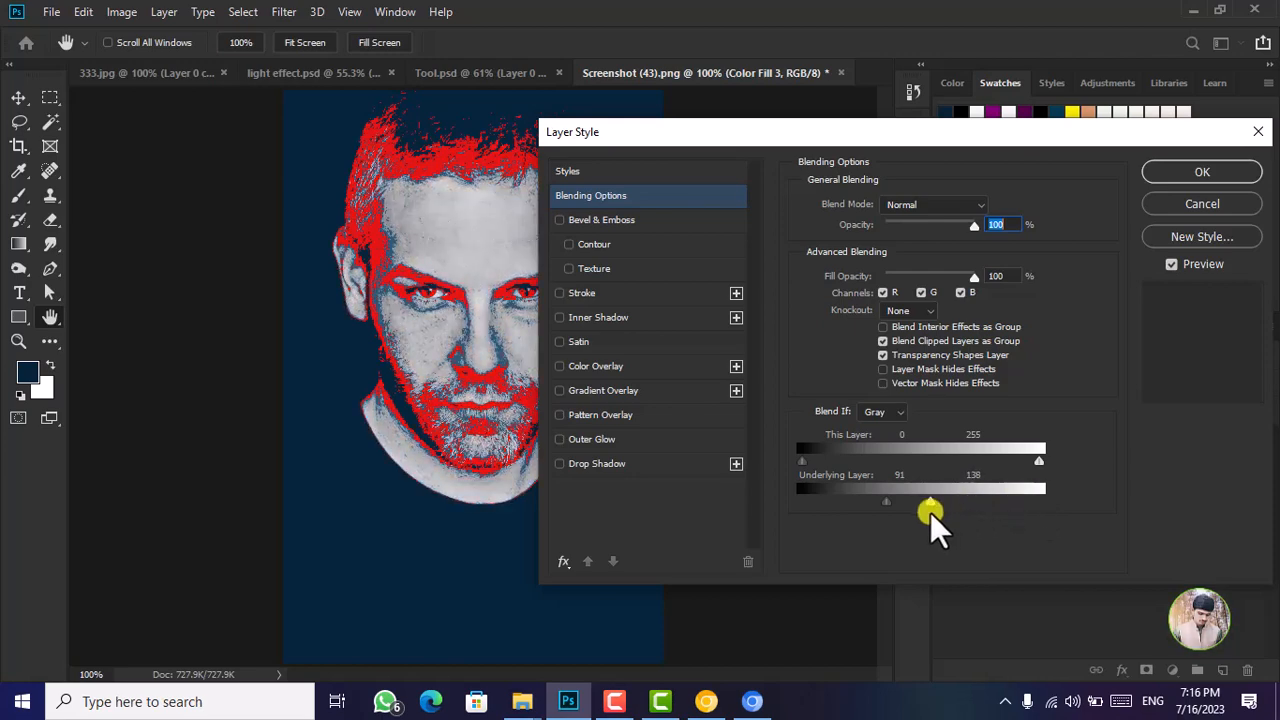
{"action": "key", "text": "Return"}
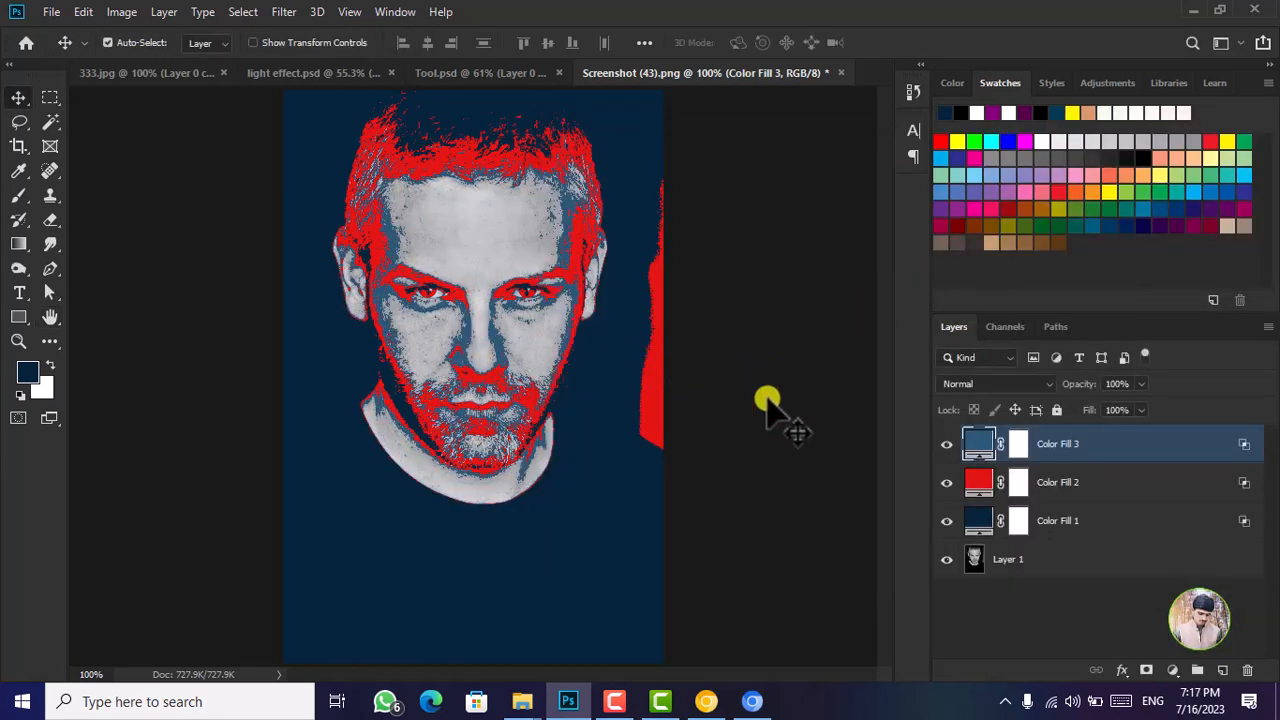
Readjust the red fill's Blend If Underlying Layer range to 84–131, and select the medium blue fill layer
{"action": "left_click", "coordinate": [1128, 484]}
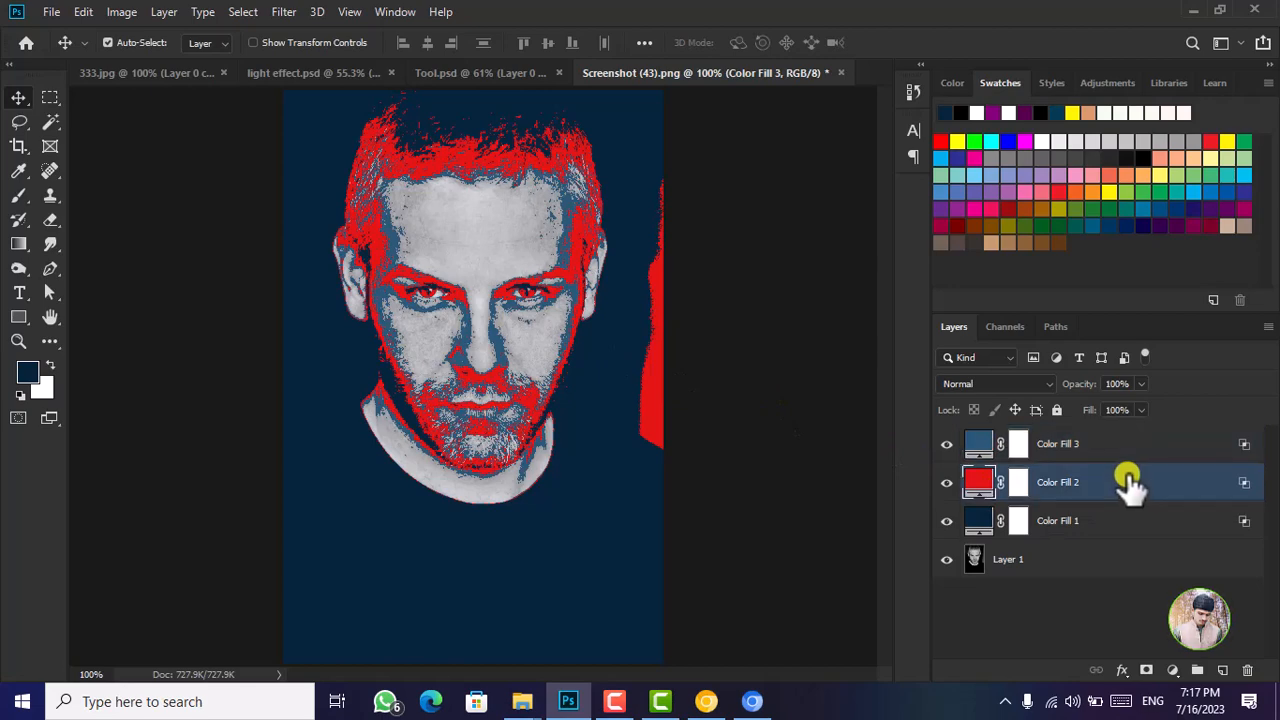
{"action": "key", "text": "h"}
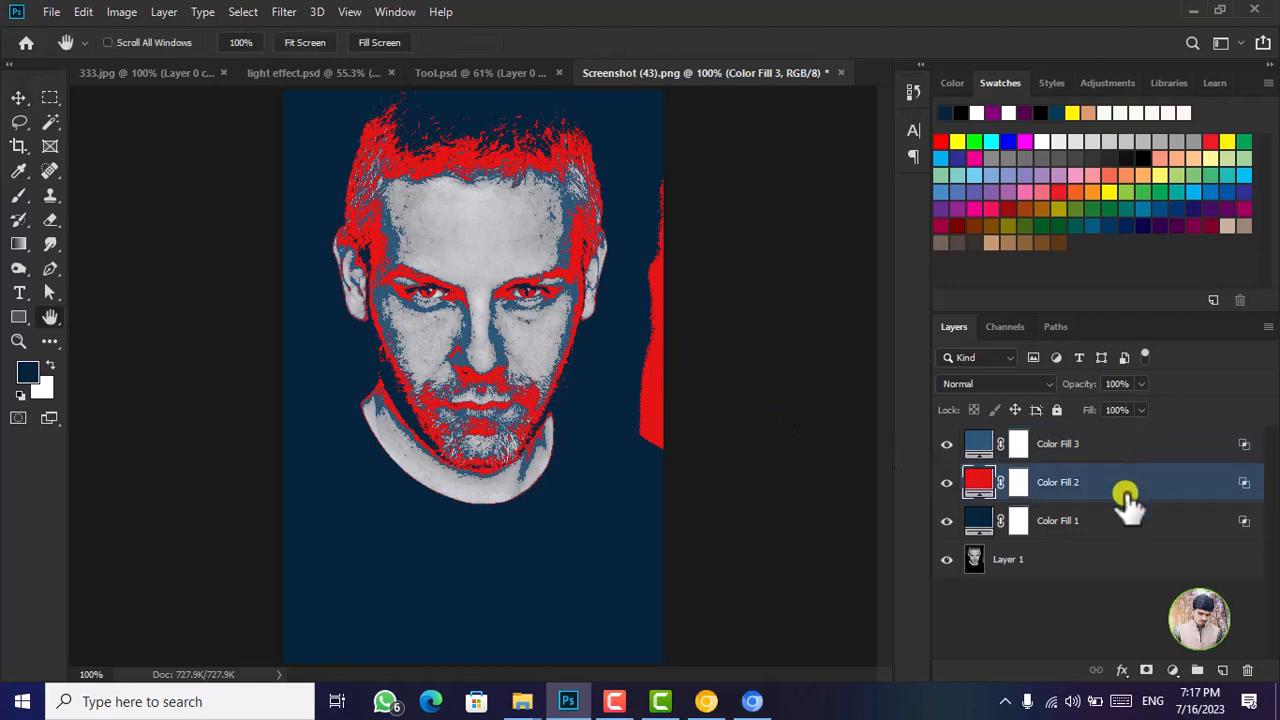
{"action": "double_click", "coordinate": [1128, 484]}
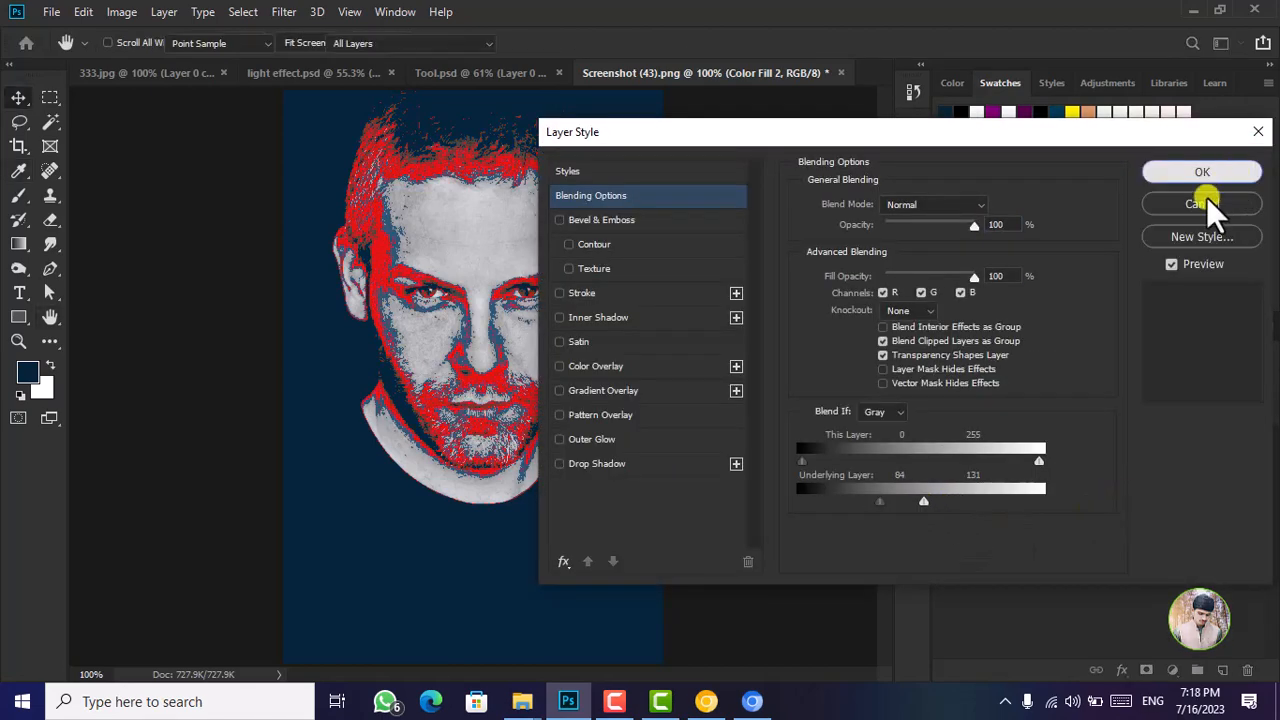
{"action": "key", "text": "Return"}
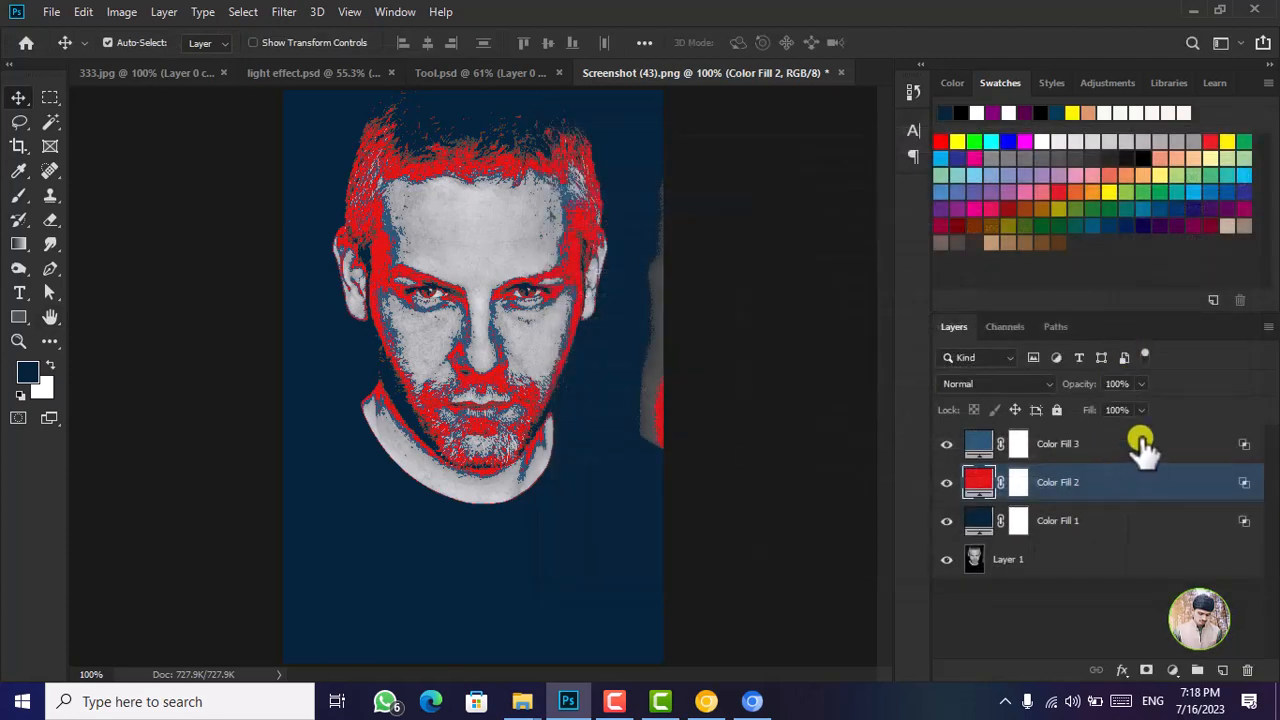
{"action": "left_click", "coordinate": [1140, 445]}
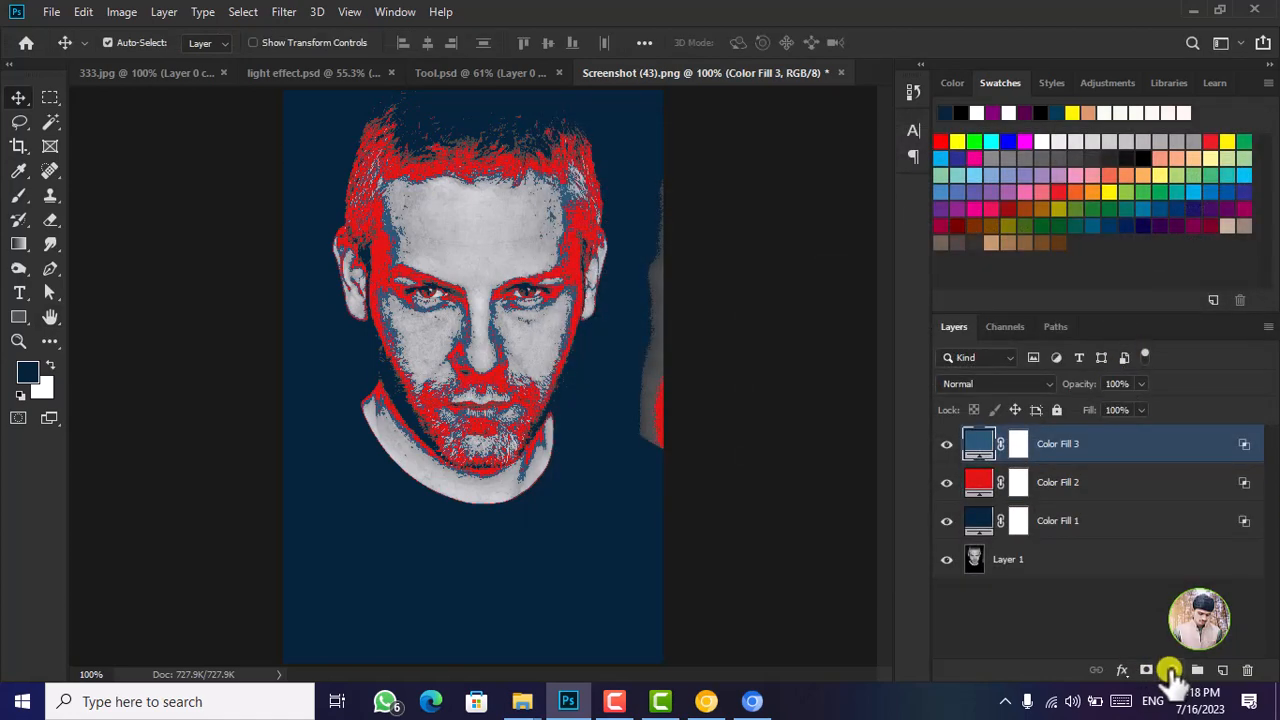
Add a fourth Solid Color fill layer in khaki beige (c9c597) above the medium blue fill
{"action": "left_click", "coordinate": [1171, 670]}
{"action": "left_click", "coordinate": [1205, 340]}
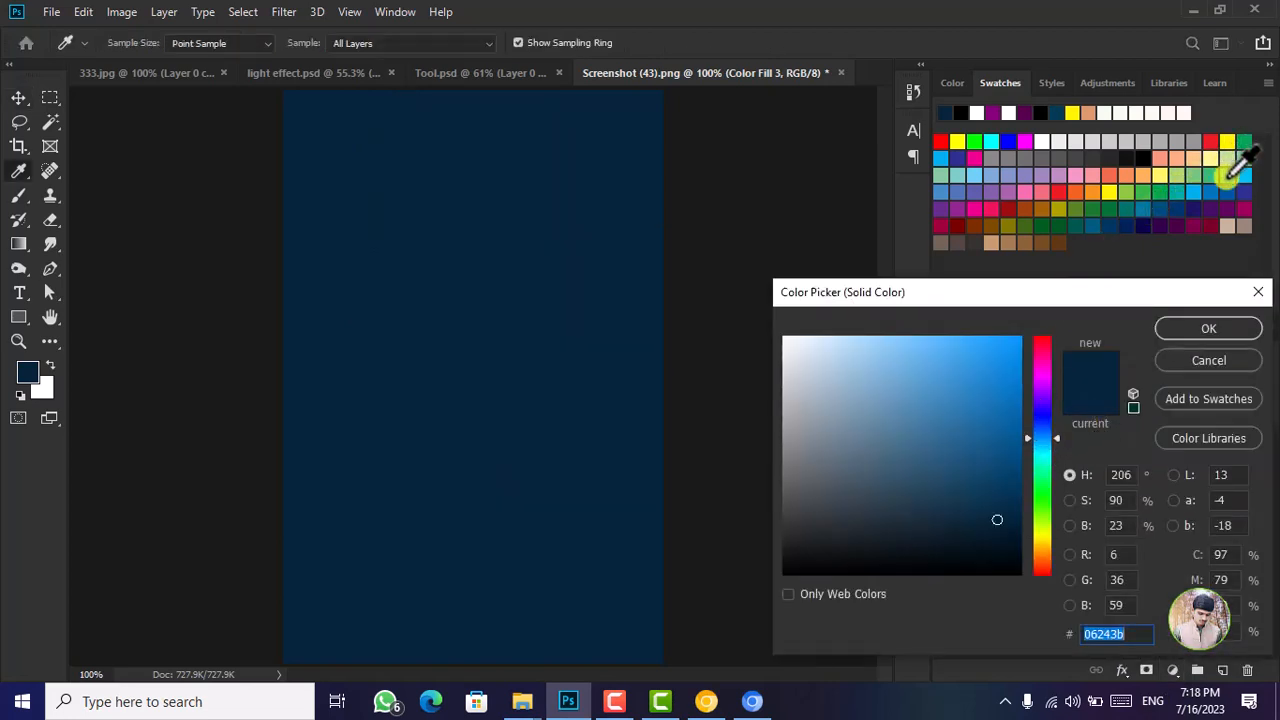
{"action": "left_click", "coordinate": [1211, 158]}
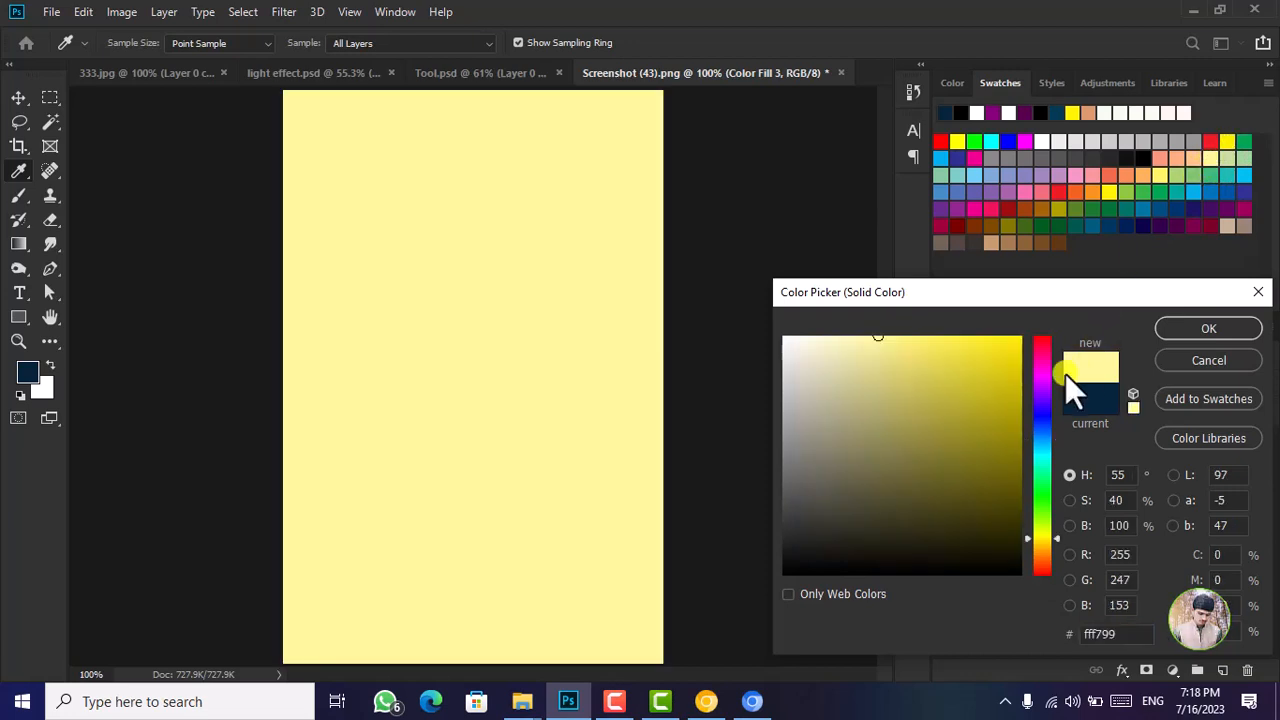
{"action": "left_click_drag", "start_coordinate": [856, 386], "coordinate": [834, 376]}
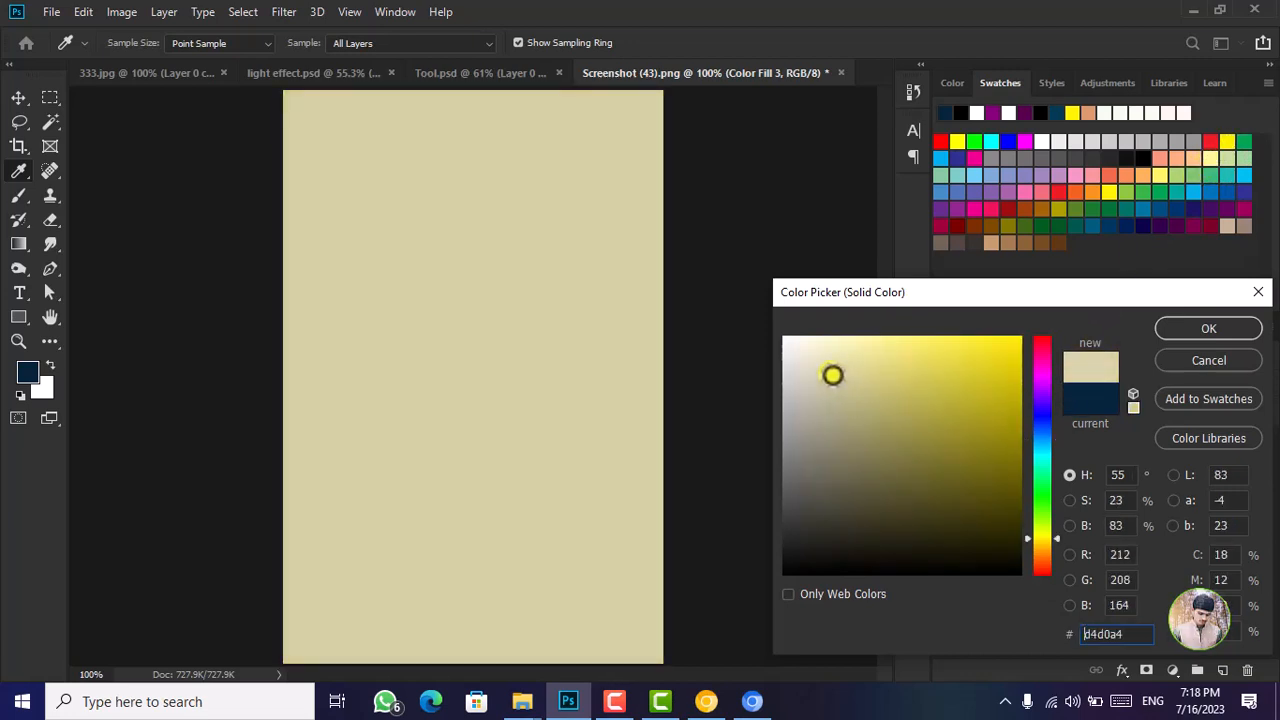
{"action": "left_click", "coordinate": [843, 386]}
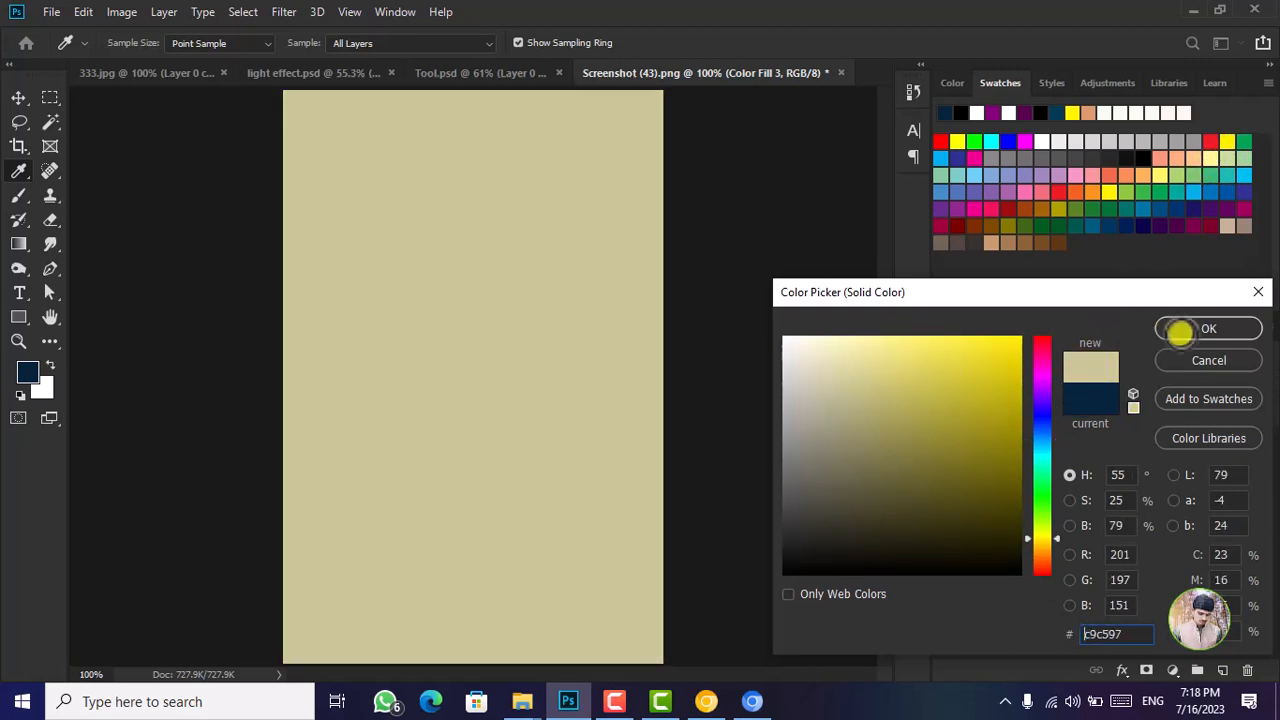
{"action": "left_click", "coordinate": [1217, 328]}
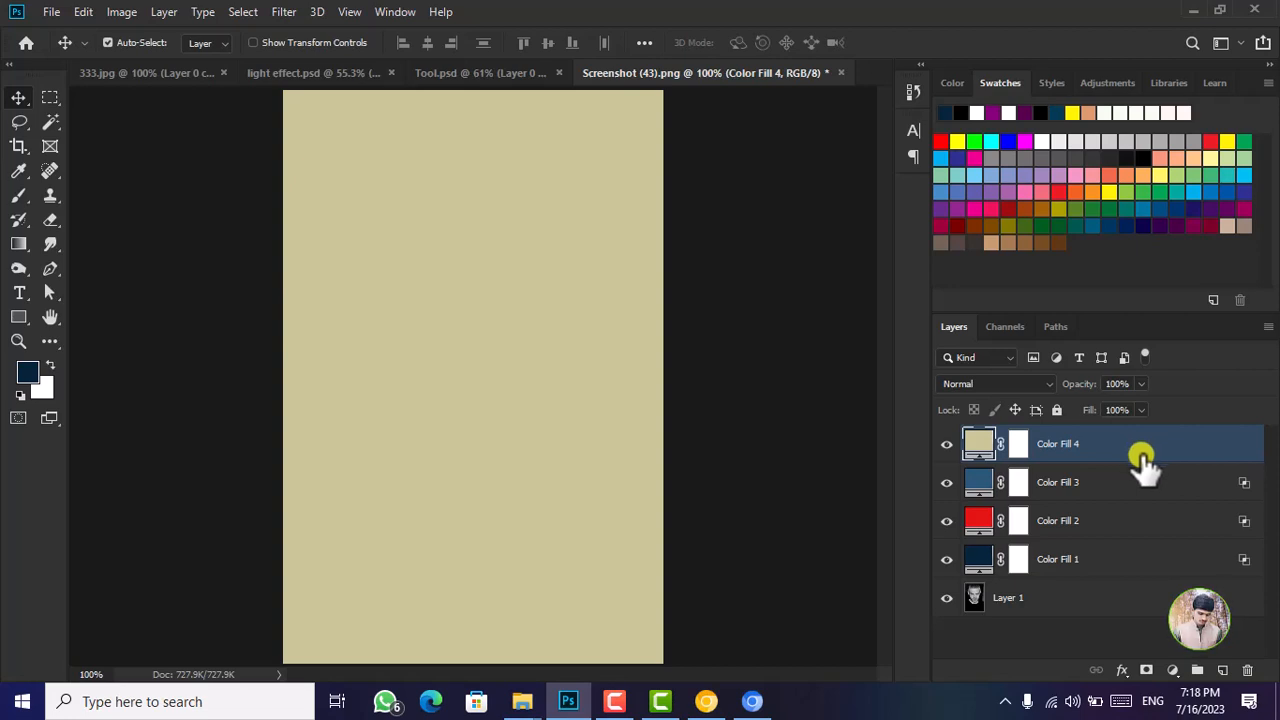
Limit the beige fill with Blend If by setting its Underlying Layer range to 190–255
{"action": "double_click", "coordinate": [1141, 460]}
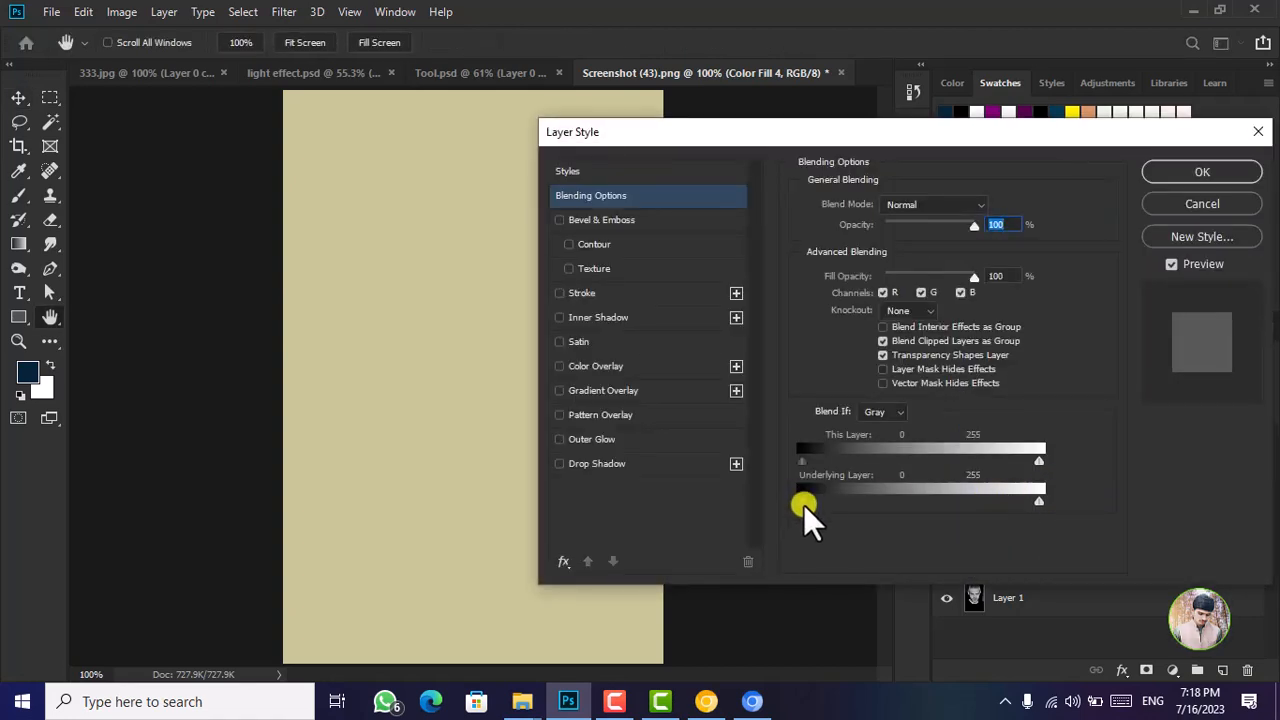
{"action": "left_click_drag", "start_coordinate": [803, 504], "coordinate": [968, 505]}
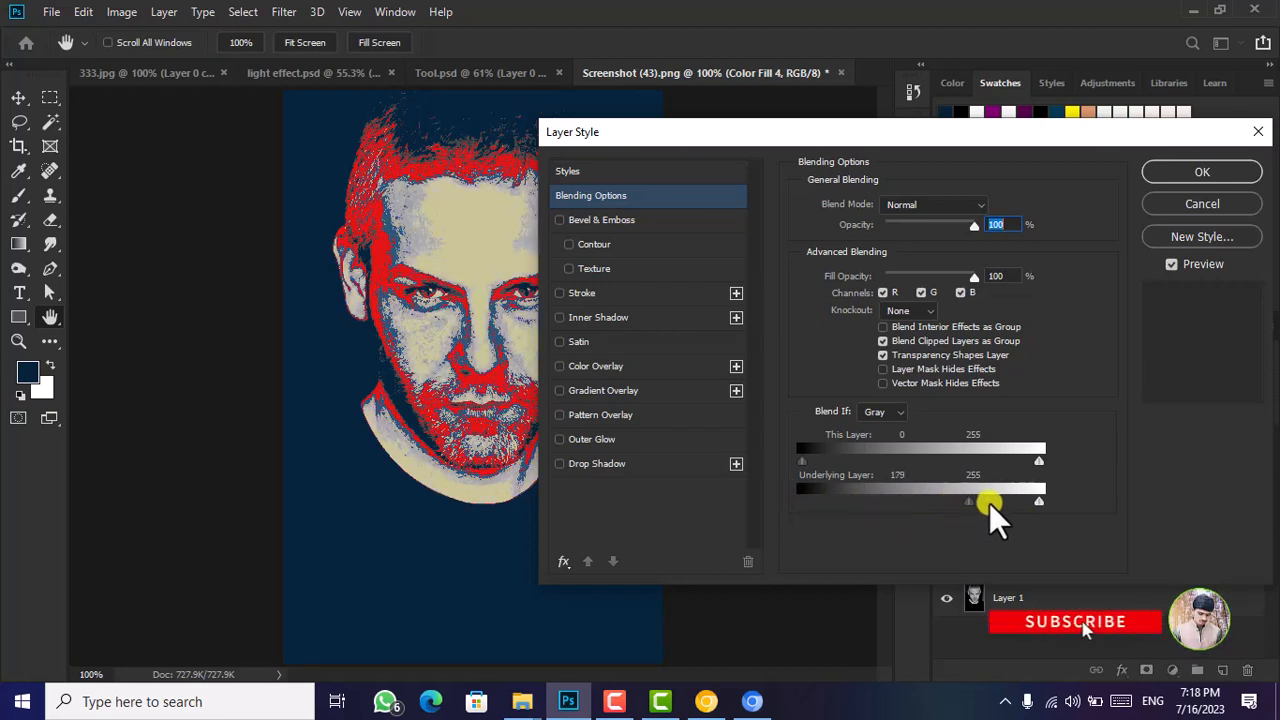
{"action": "left_click_drag", "start_coordinate": [1037, 501], "coordinate": [979, 500]}
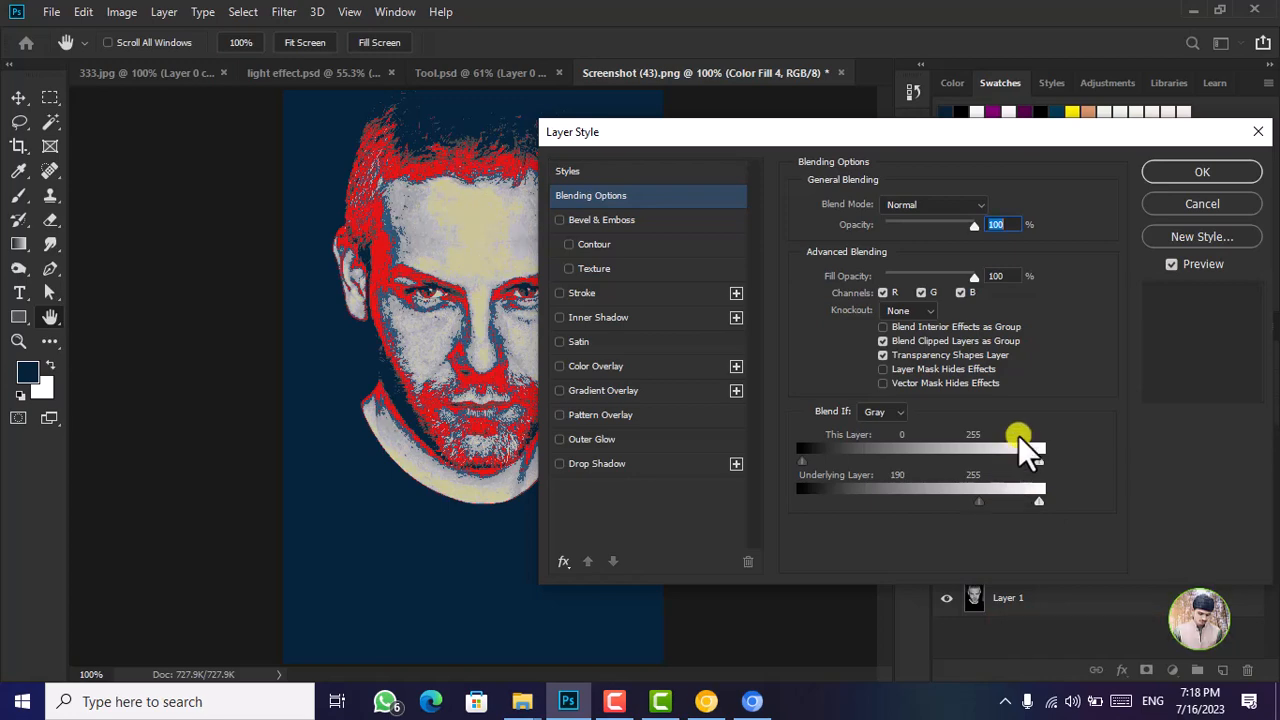
{"action": "left_click", "coordinate": [1201, 175]}
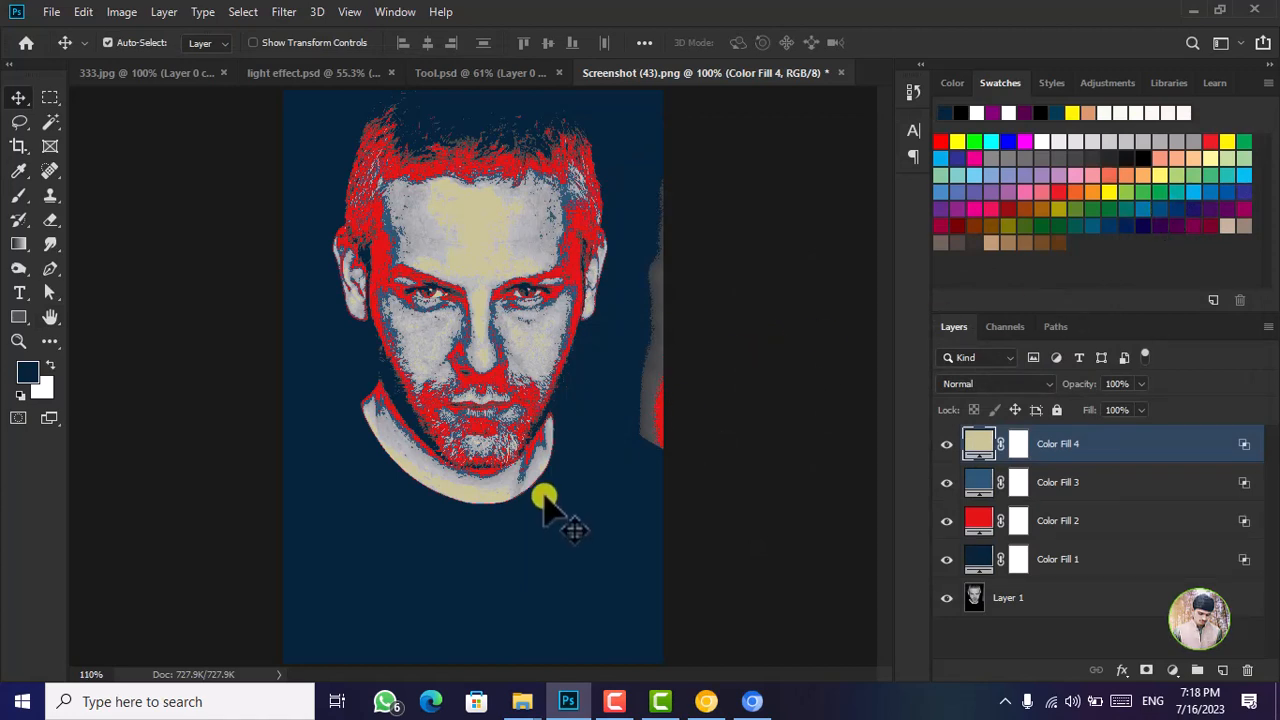
Add a new layer and cover the stray gray shape at the image's right edge with a dark blue filled rectangular selection
{"action": "scroll", "coordinate": [543, 497], "scroll_direction": "up", "scroll_amount": 1}
{"action": "scroll", "coordinate": [543, 497], "scroll_direction": "down", "scroll_amount": 1}
{"action": "left_click", "coordinate": [49, 95]}
{"action": "key", "text": "i"}
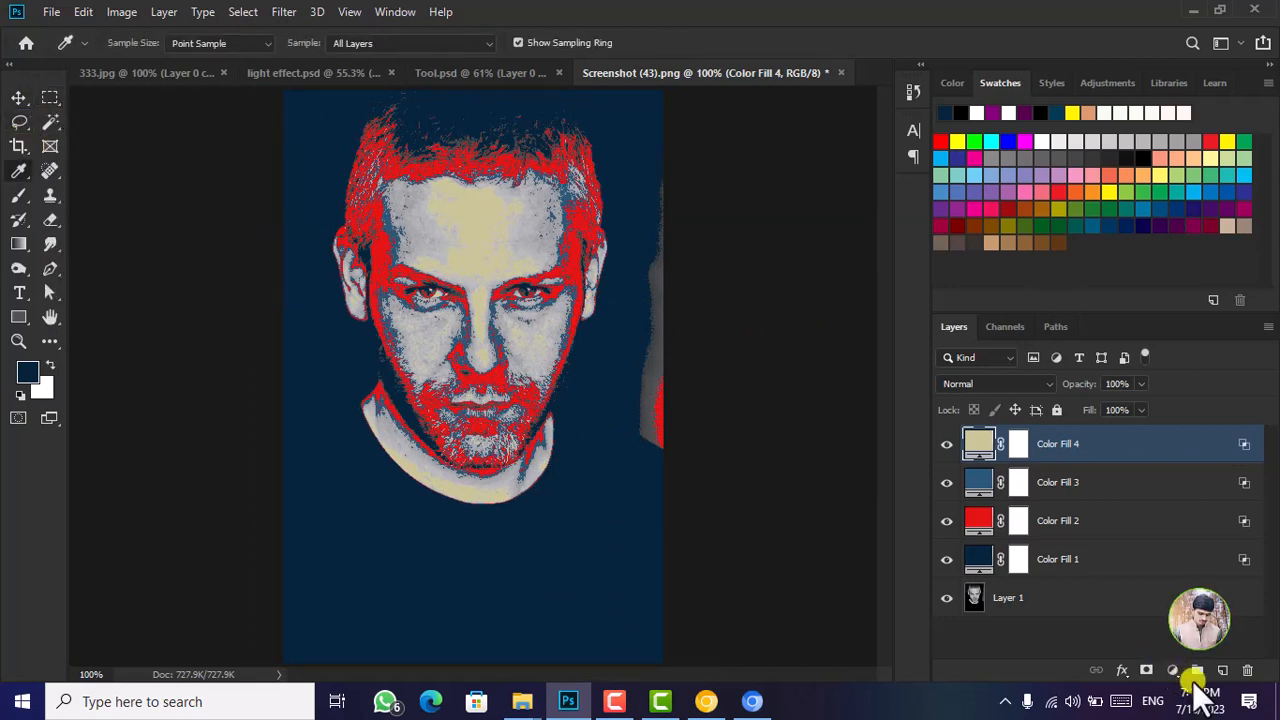
{"action": "left_click", "coordinate": [1220, 670]}
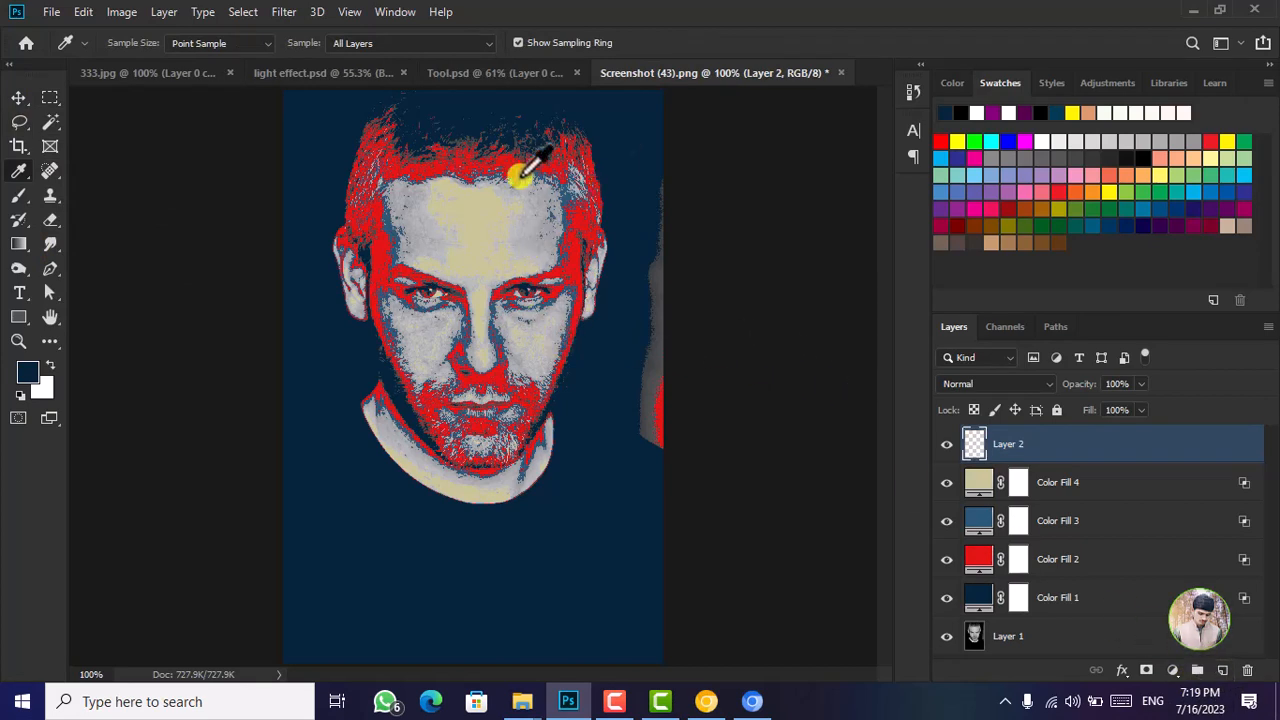
{"action": "left_click", "coordinate": [46, 100]}
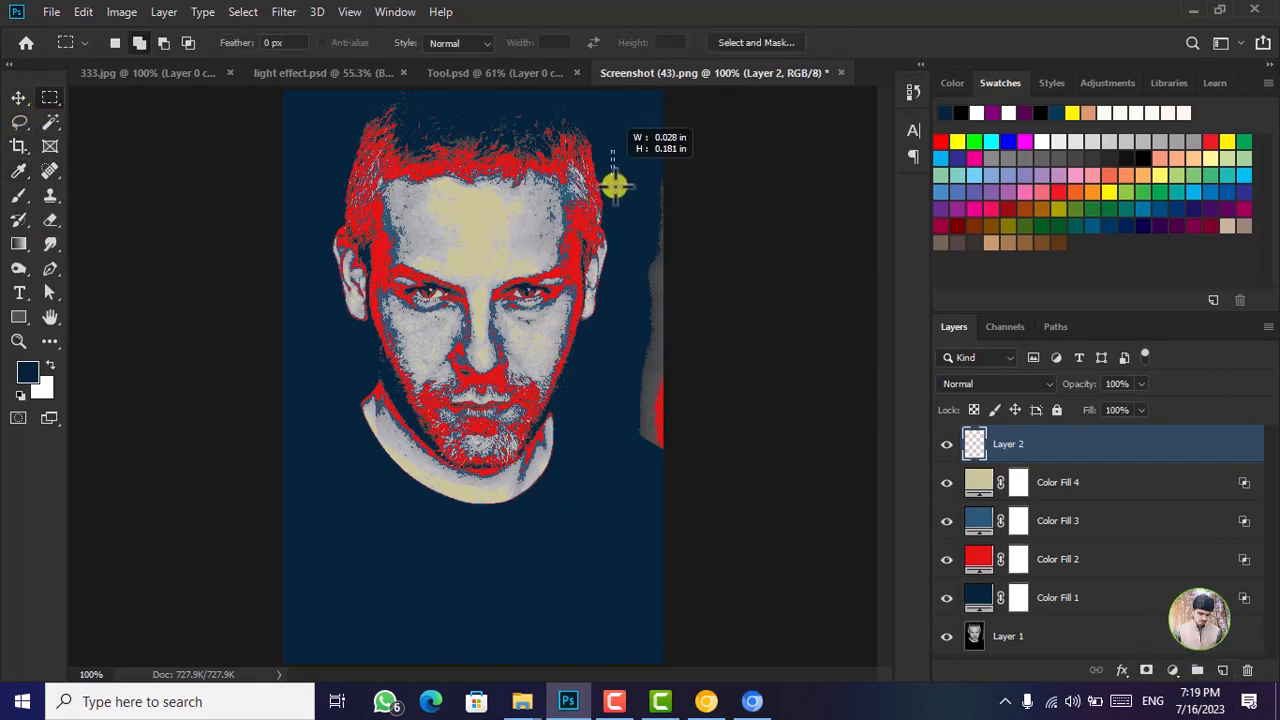
{"action": "left_click_drag", "start_coordinate": [614, 185], "coordinate": [751, 477]}
{"action": "key", "text": "alt+BackSpace"}
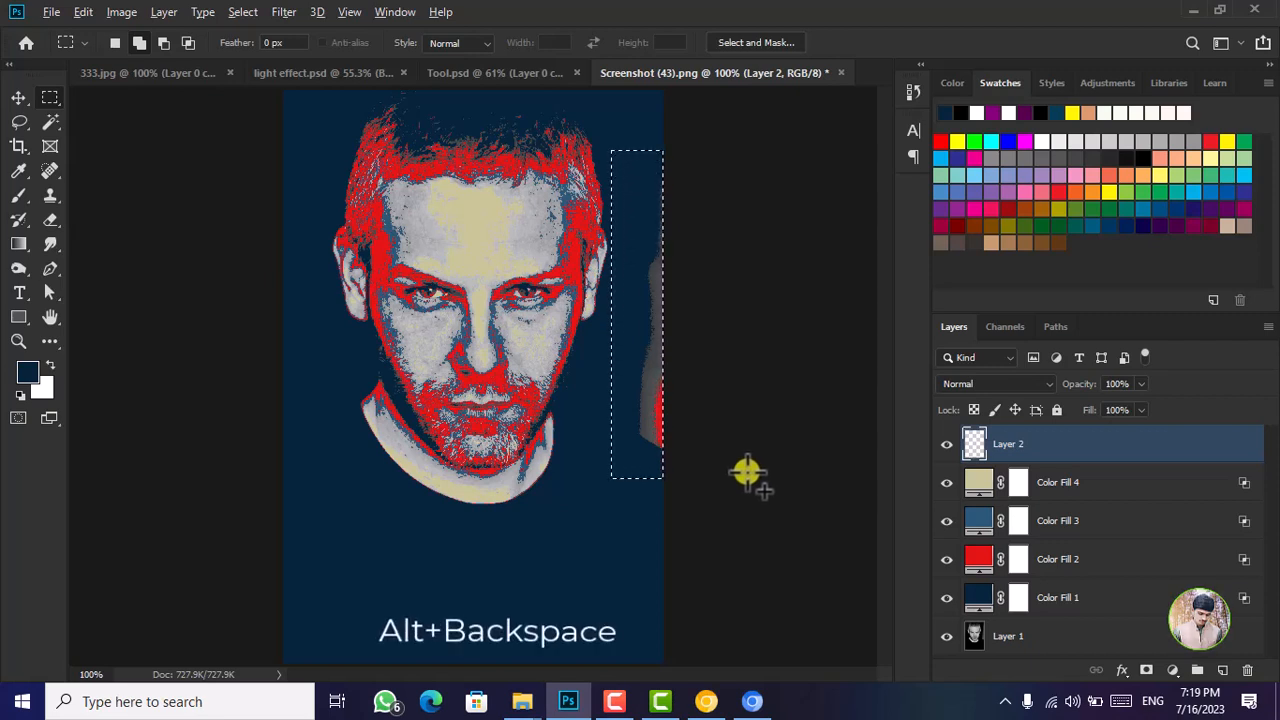
{"action": "left_click", "coordinate": [18, 97]}
{"action": "left_click", "coordinate": [720, 267]}
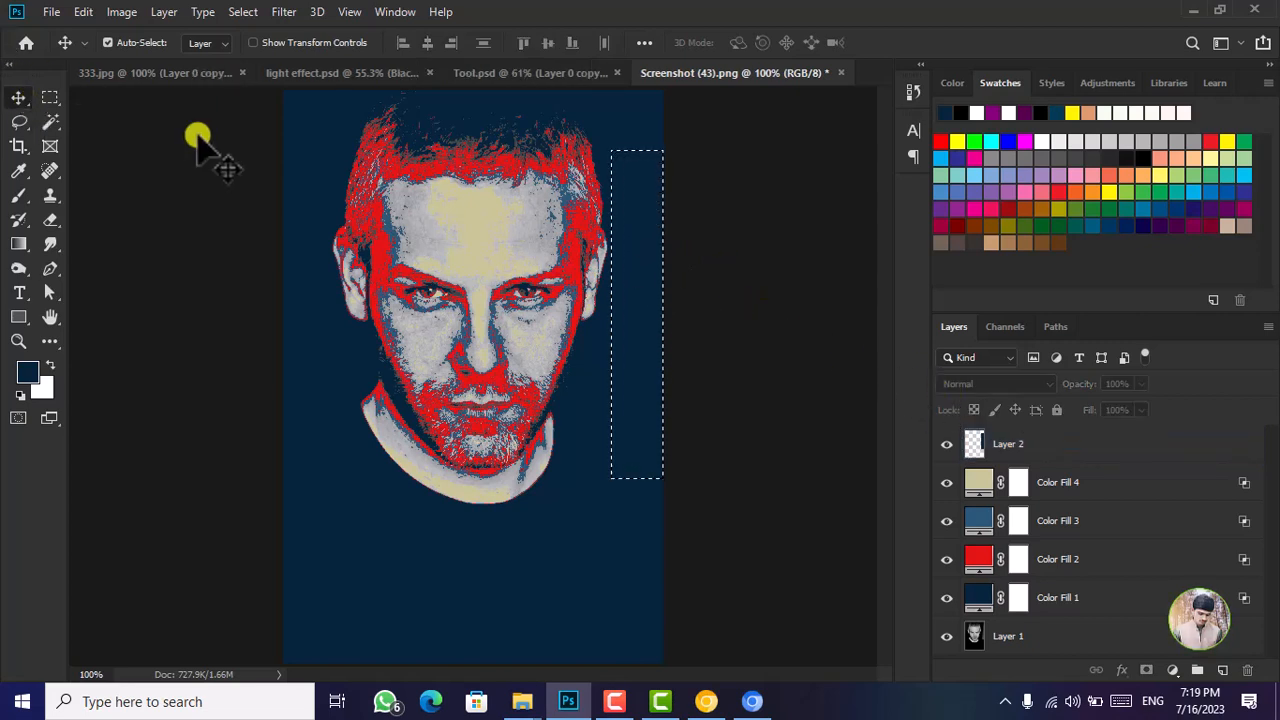
Select the patch layer and the four color fills, stamp the visible image into a new merged layer, and clear the selection
{"action": "left_click", "coordinate": [1138, 483]}
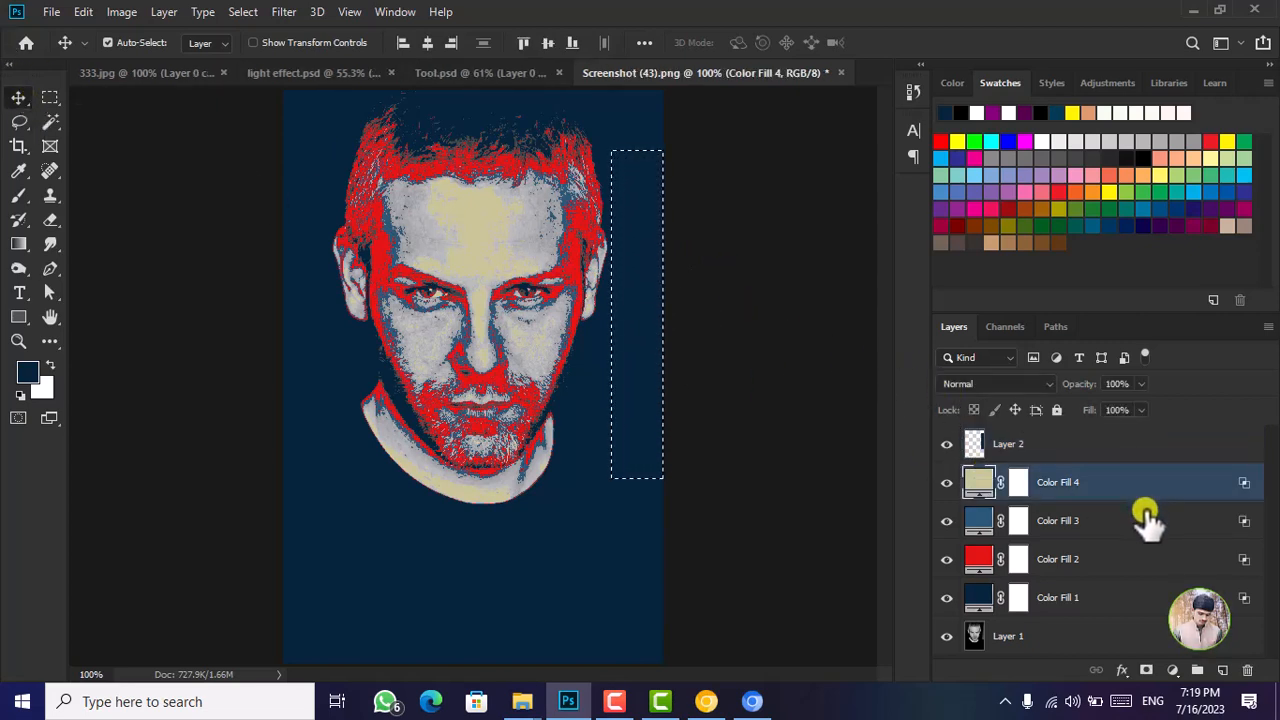
{"action": "left_click", "coordinate": [1137, 606], "text": "shift"}
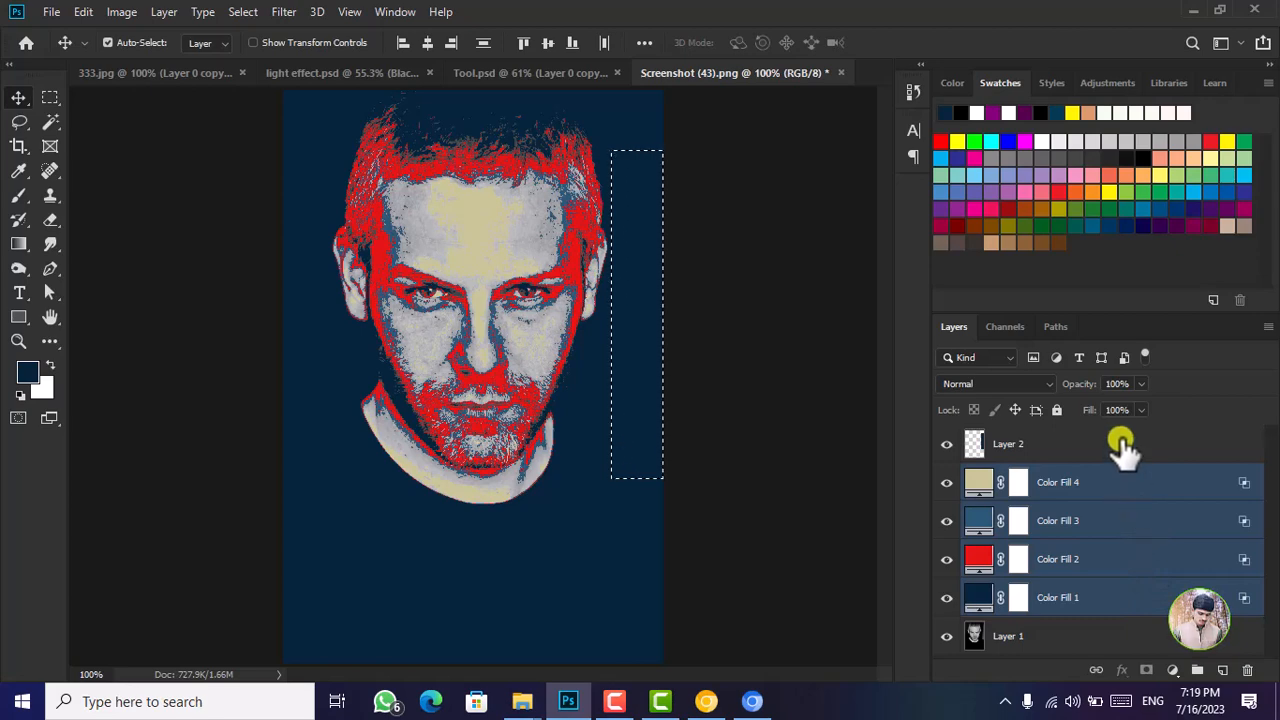
{"action": "left_click", "coordinate": [1122, 446], "text": "shift"}
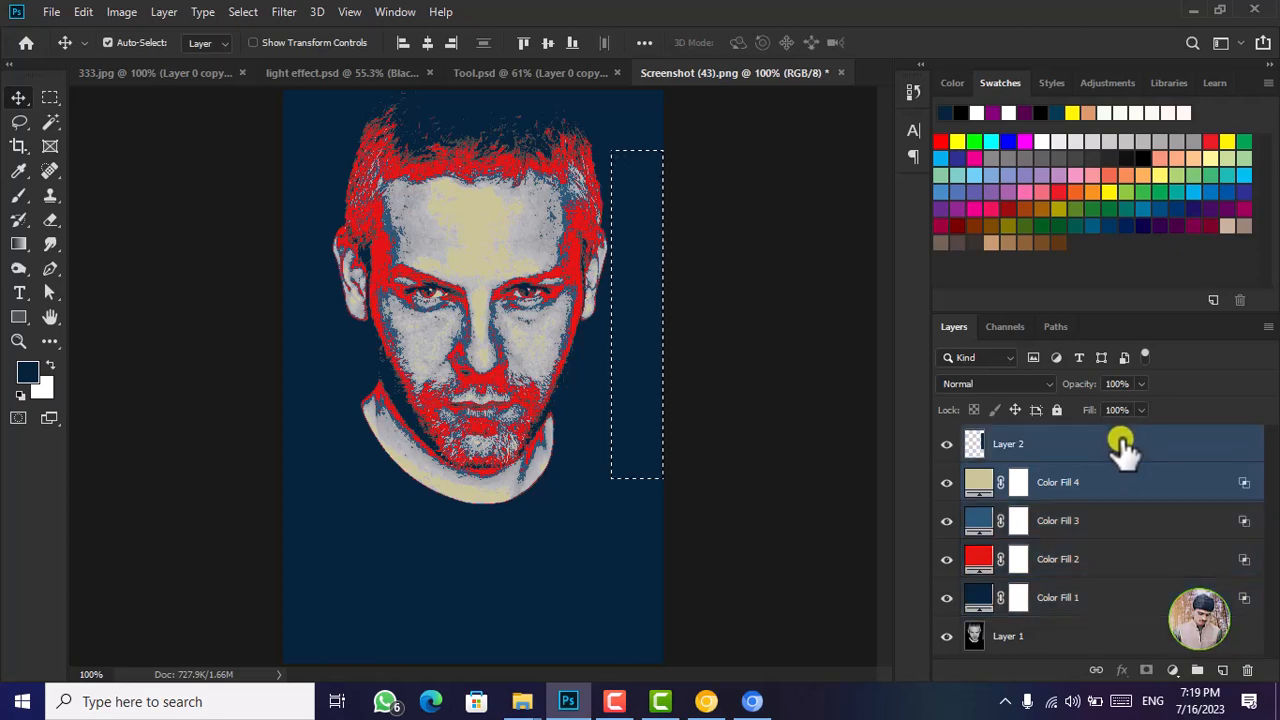
{"action": "left_click", "coordinate": [1131, 607], "text": "shift"}
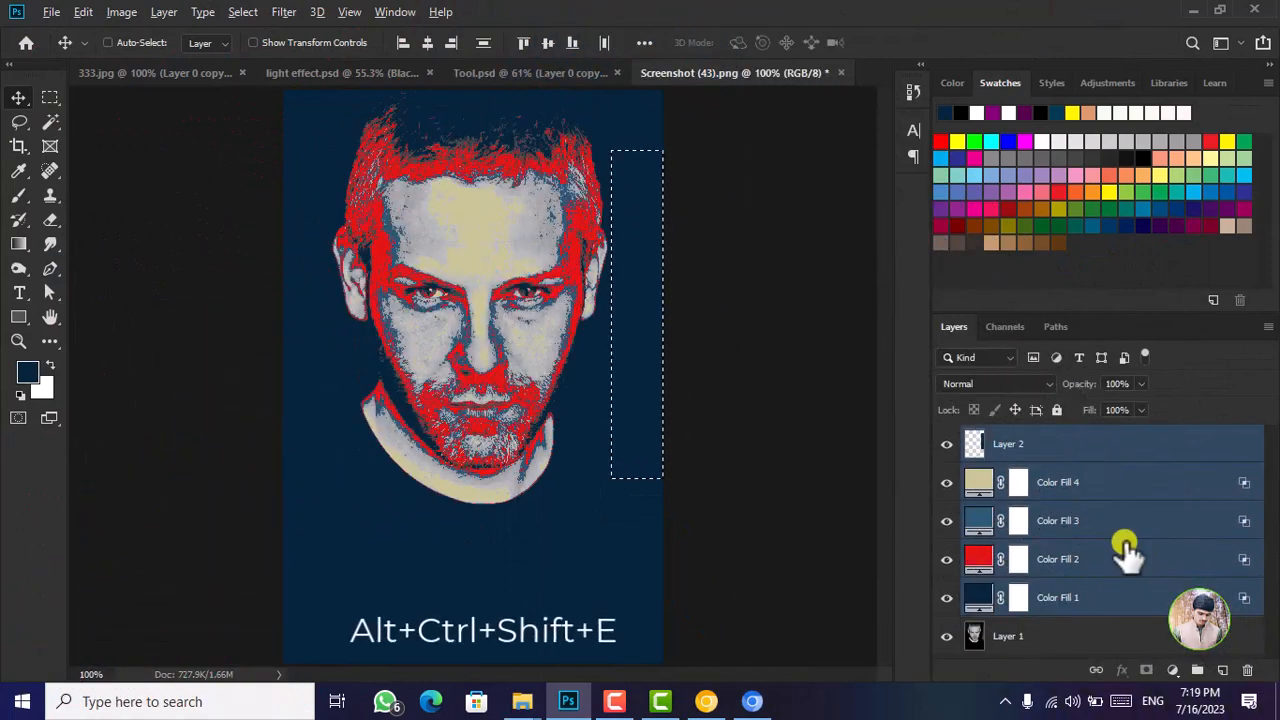
{"action": "key", "text": "ctrl+alt+shift+e"}
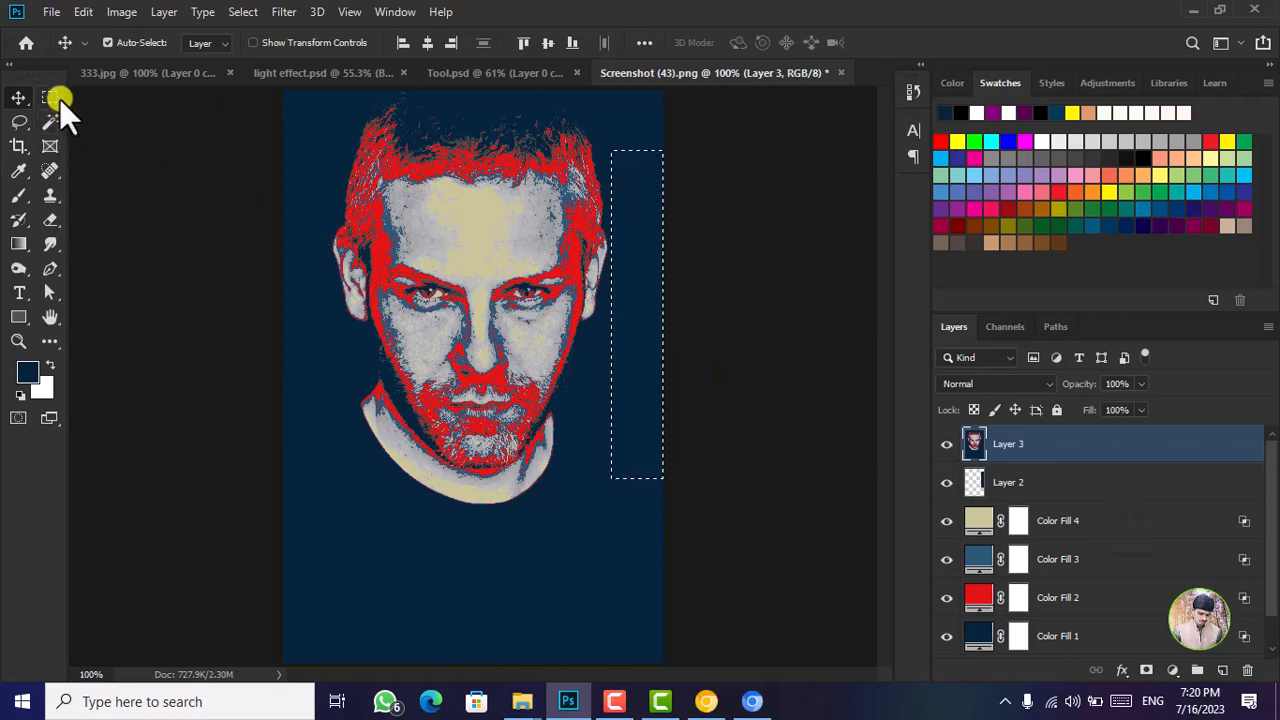
{"action": "left_click", "coordinate": [97, 155]}
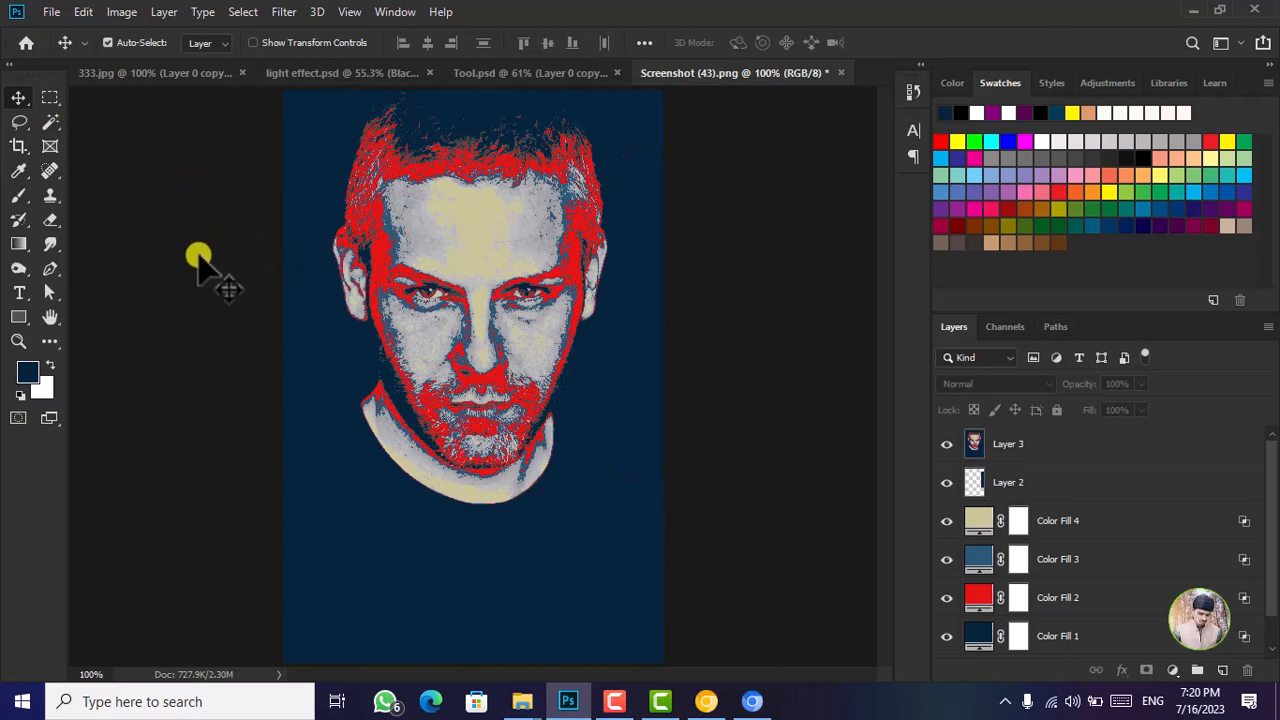
Move Layer 2 above the merged layer and fill a rectangular selection over the face's right half with dark blue on it
{"action": "left_click", "coordinate": [50, 96]}
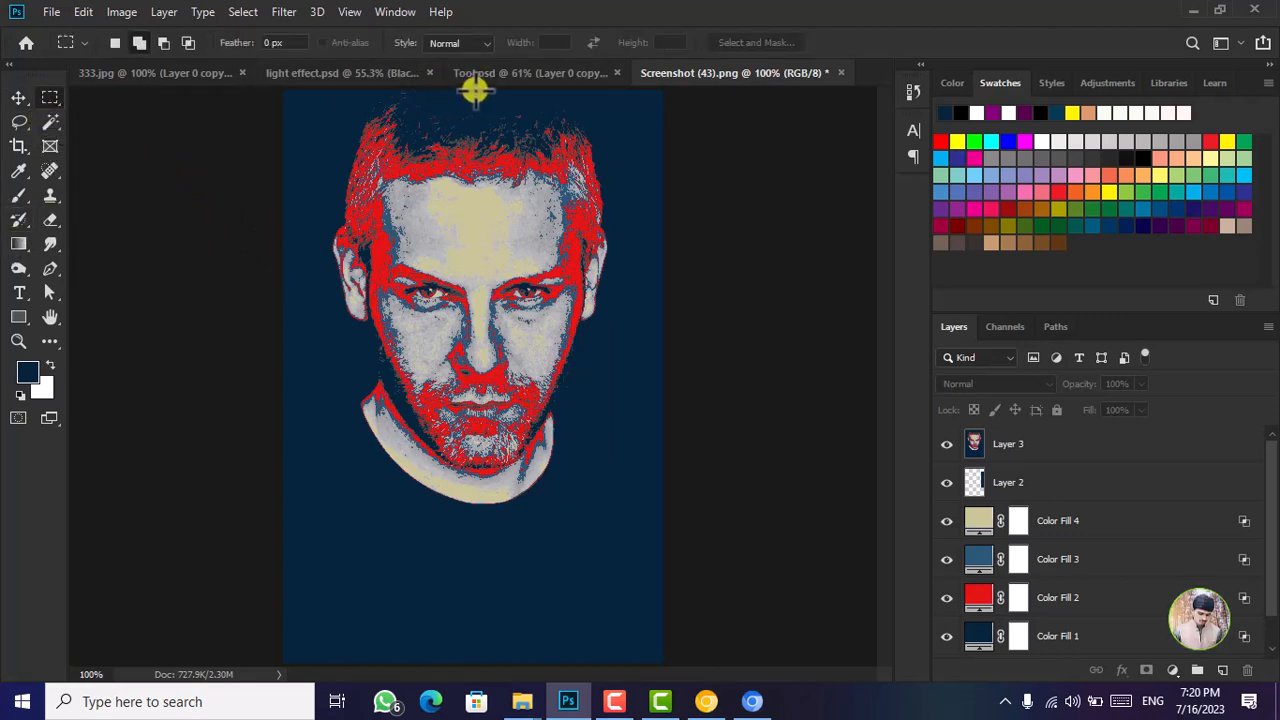
{"action": "left_click_drag", "start_coordinate": [474, 90], "coordinate": [625, 526]}
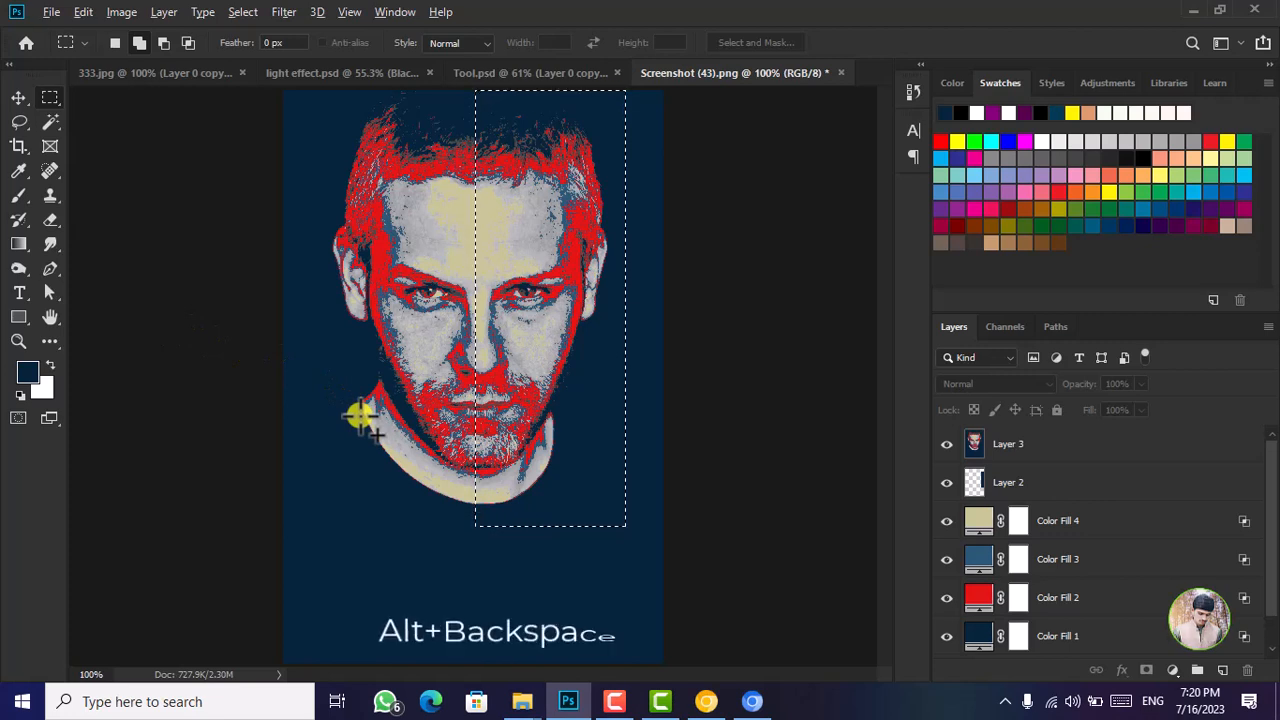
{"action": "key", "text": "alt+BackSpace"}
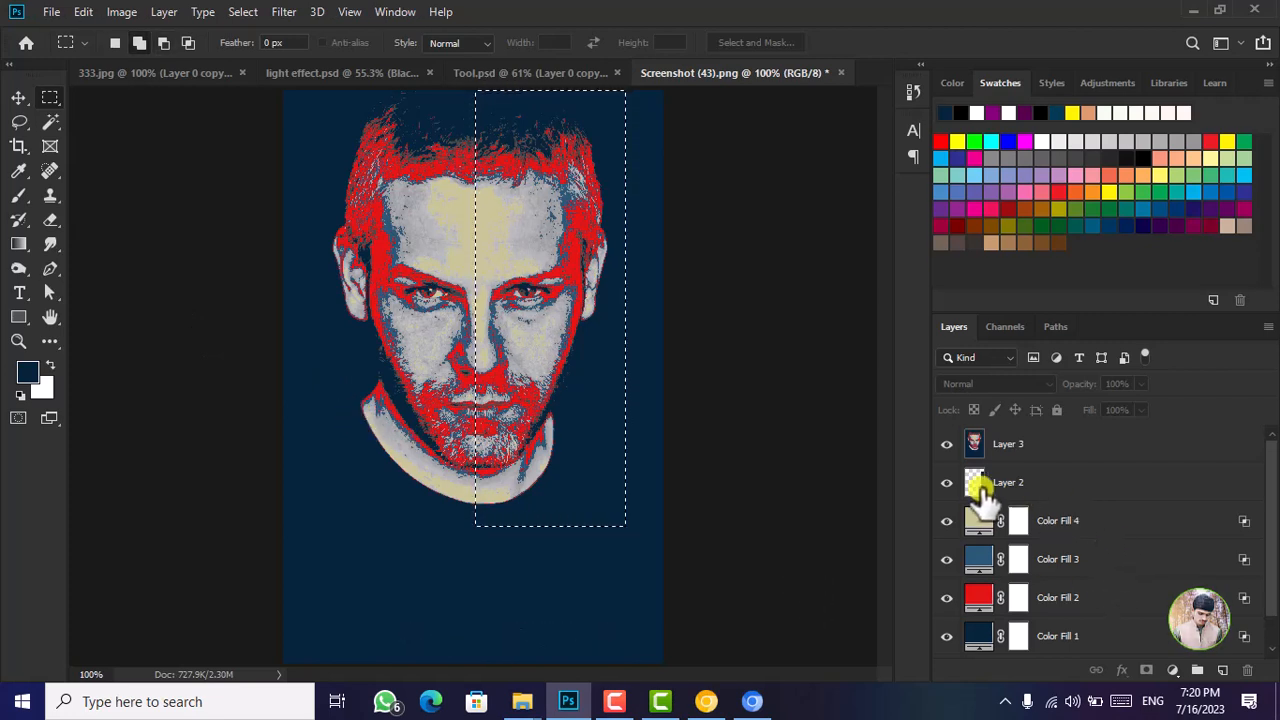
{"action": "left_click_drag", "start_coordinate": [1143, 490], "coordinate": [1123, 429]}
{"action": "left_click", "coordinate": [1122, 455]}
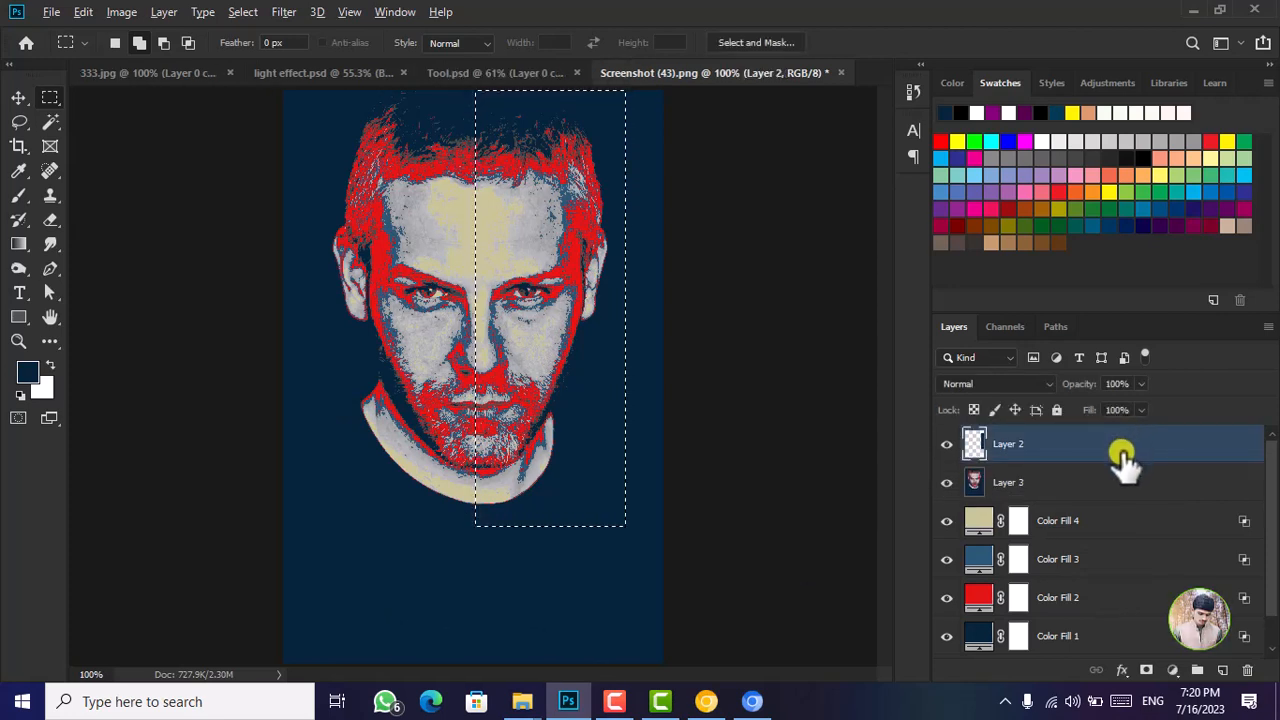
{"action": "left_click", "coordinate": [18, 97]}
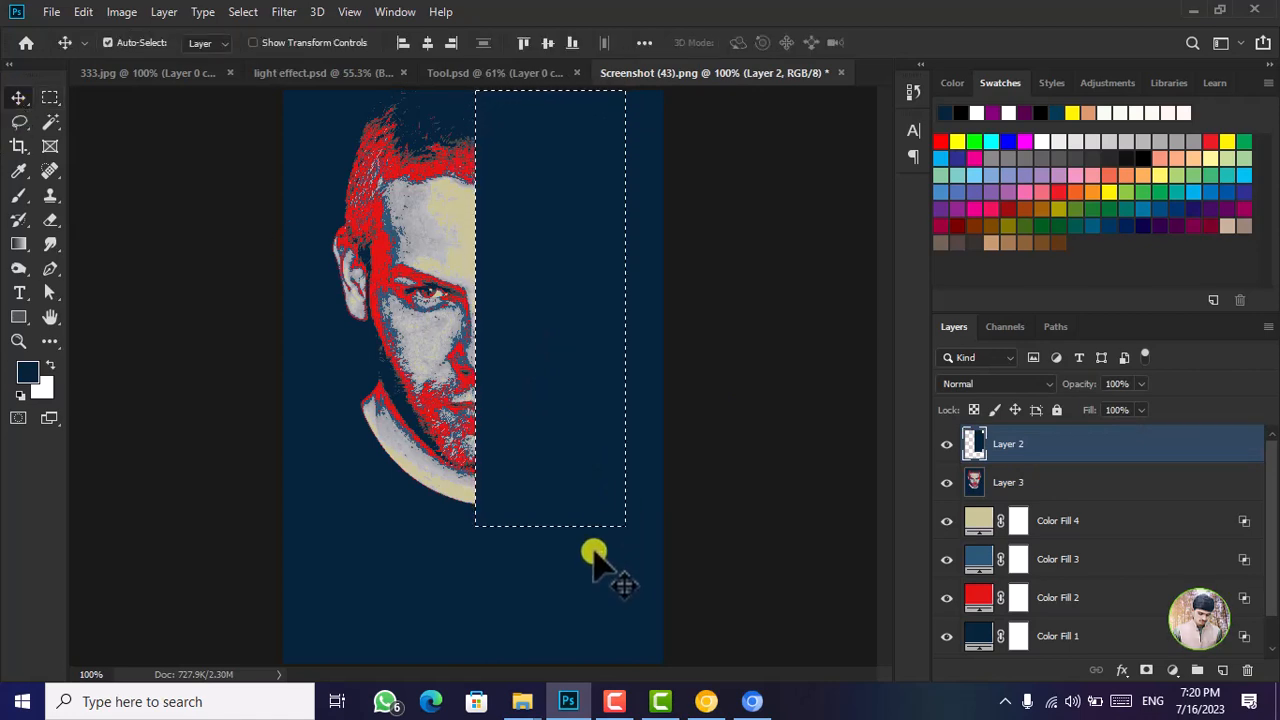
{"action": "key", "text": "ctrl+d"}
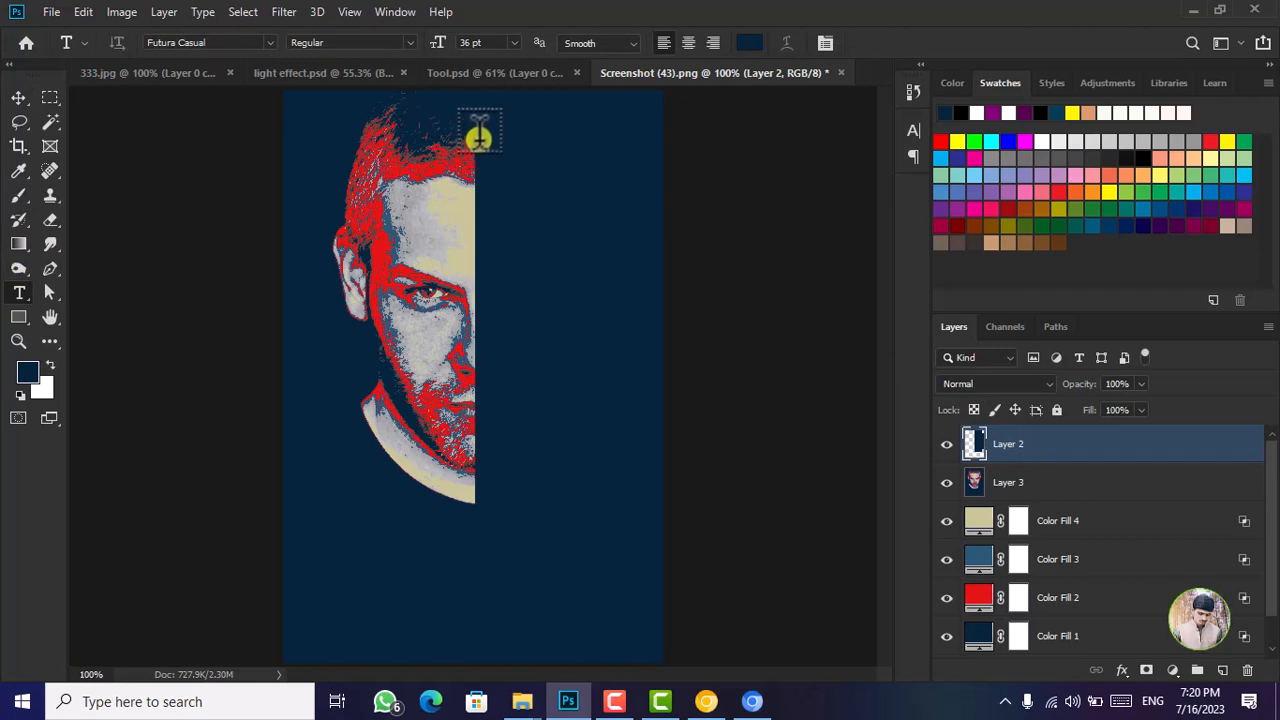
Create a paragraph text box over the covered half of the face and set its font size to 60 pt
{"action": "left_click_drag", "start_coordinate": [476, 140], "coordinate": [593, 504]}
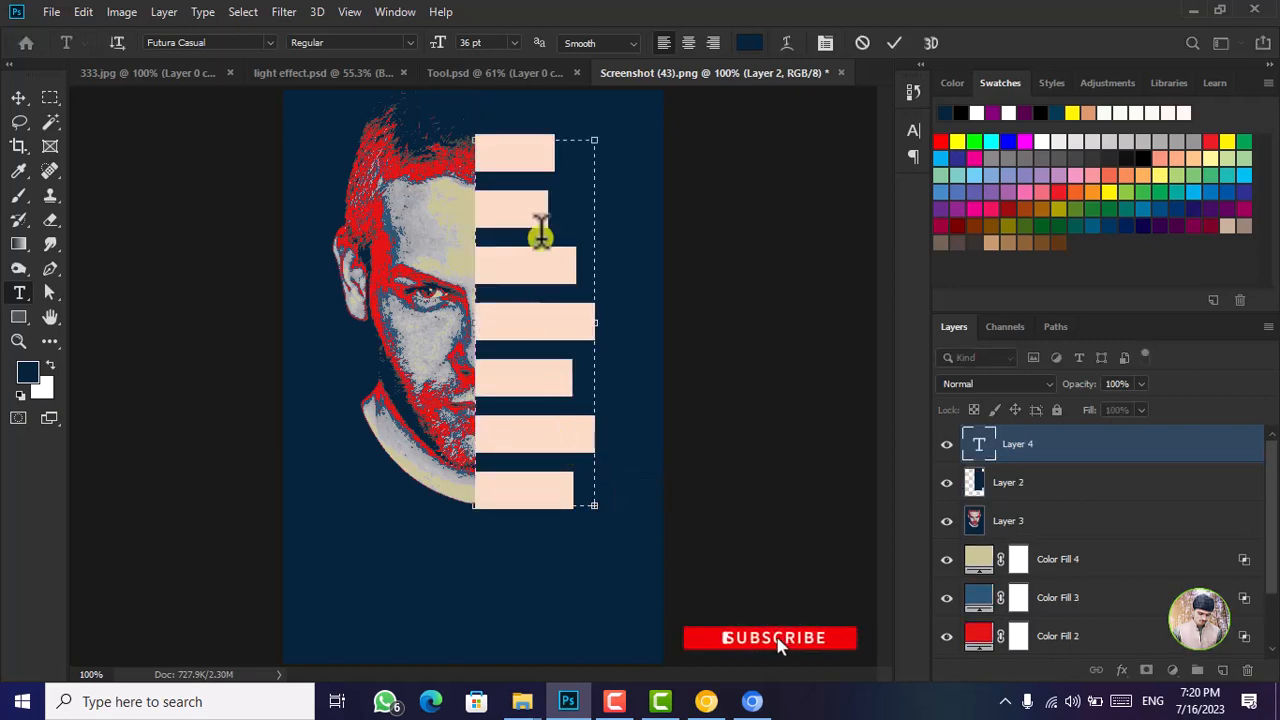
{"action": "left_click", "coordinate": [514, 45]}
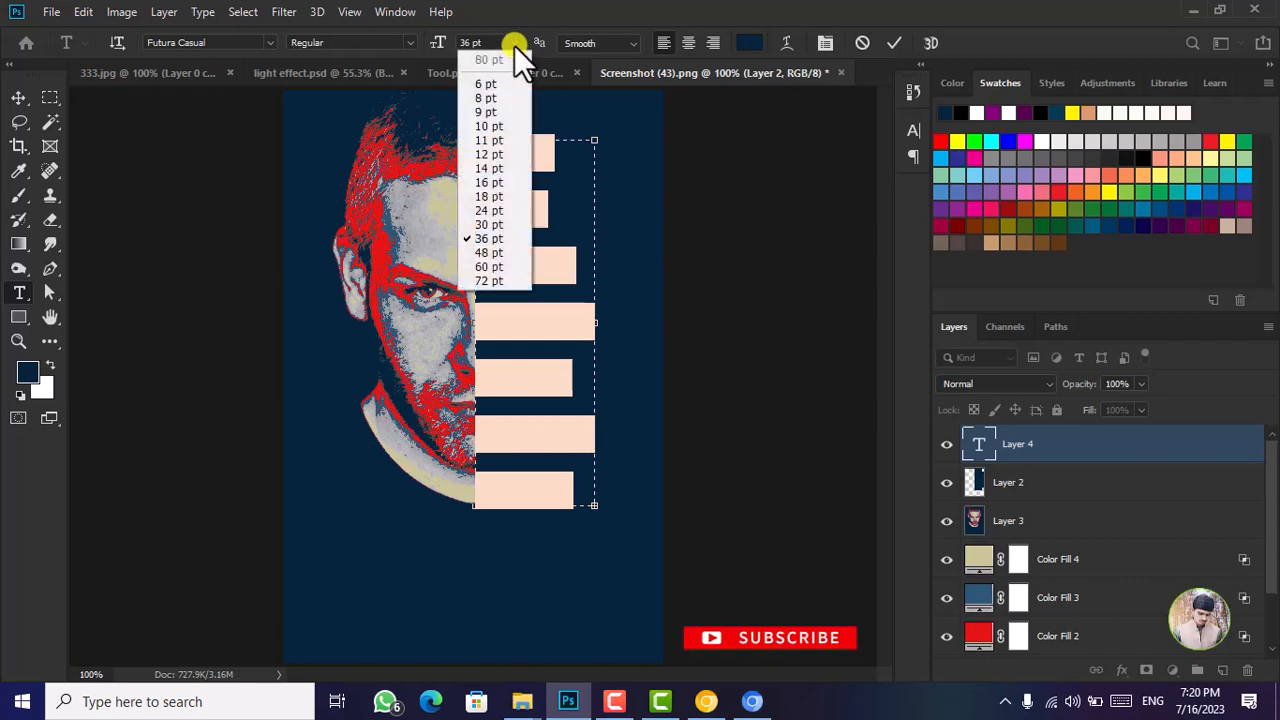
{"action": "left_click", "coordinate": [491, 275]}
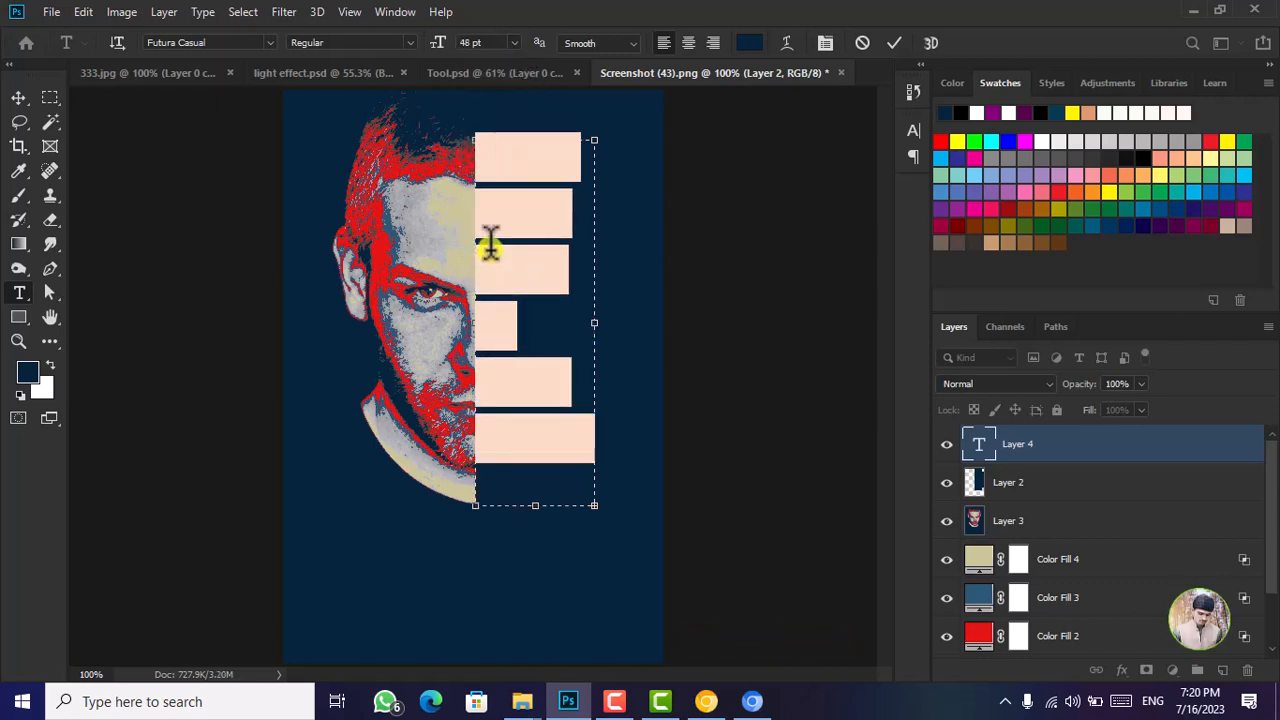
{"action": "left_click", "coordinate": [515, 45]}
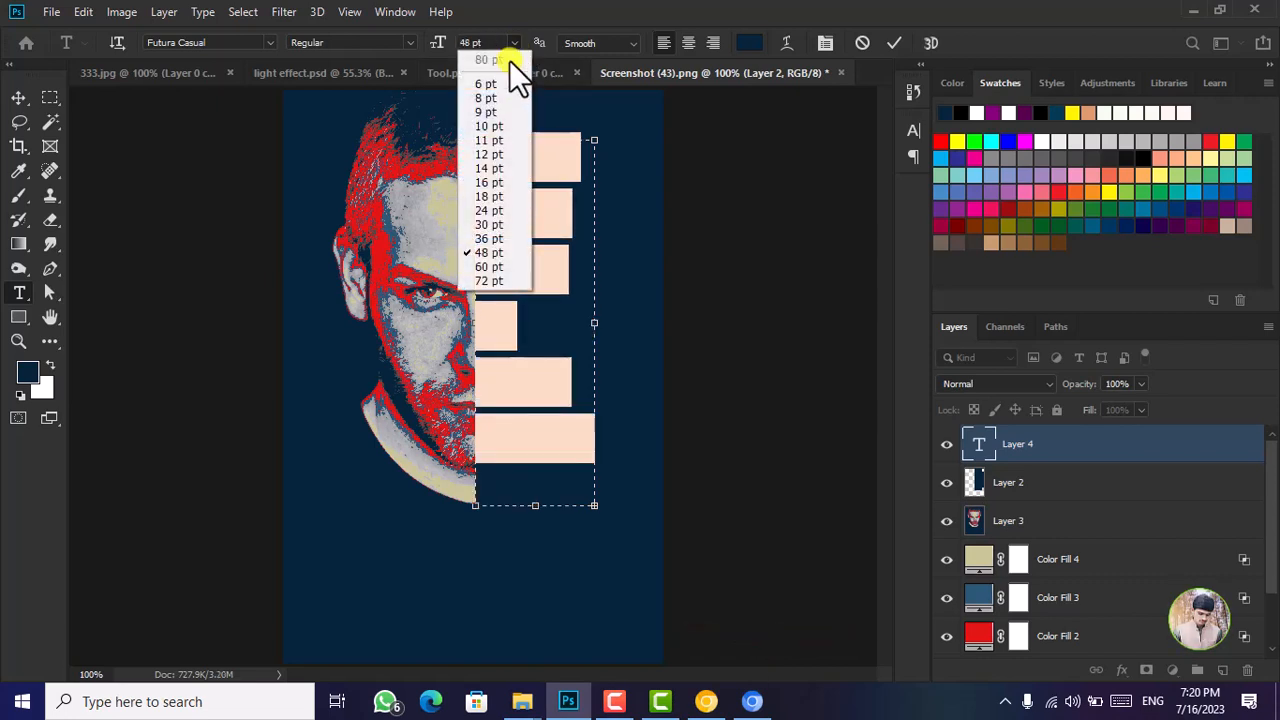
{"action": "left_click", "coordinate": [489, 268]}
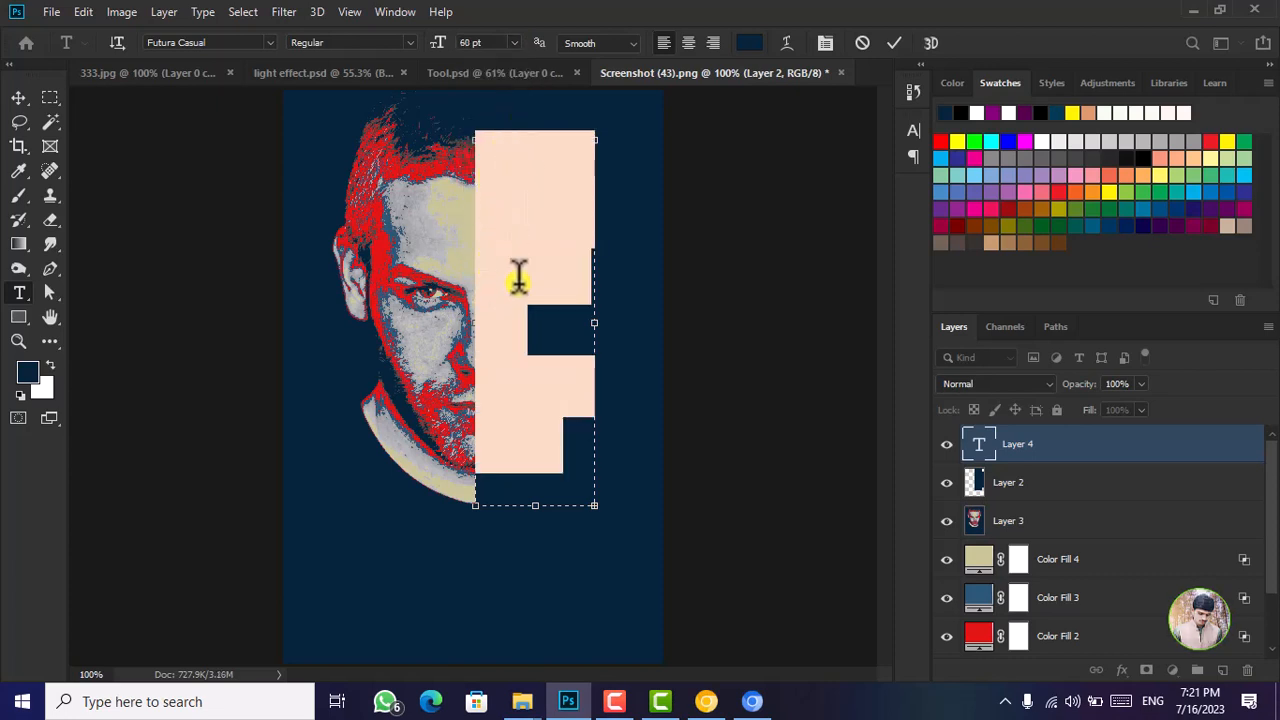
Set the placeholder text's color to white (ffffff) and its font to Impact
{"action": "left_click", "coordinate": [749, 43]}
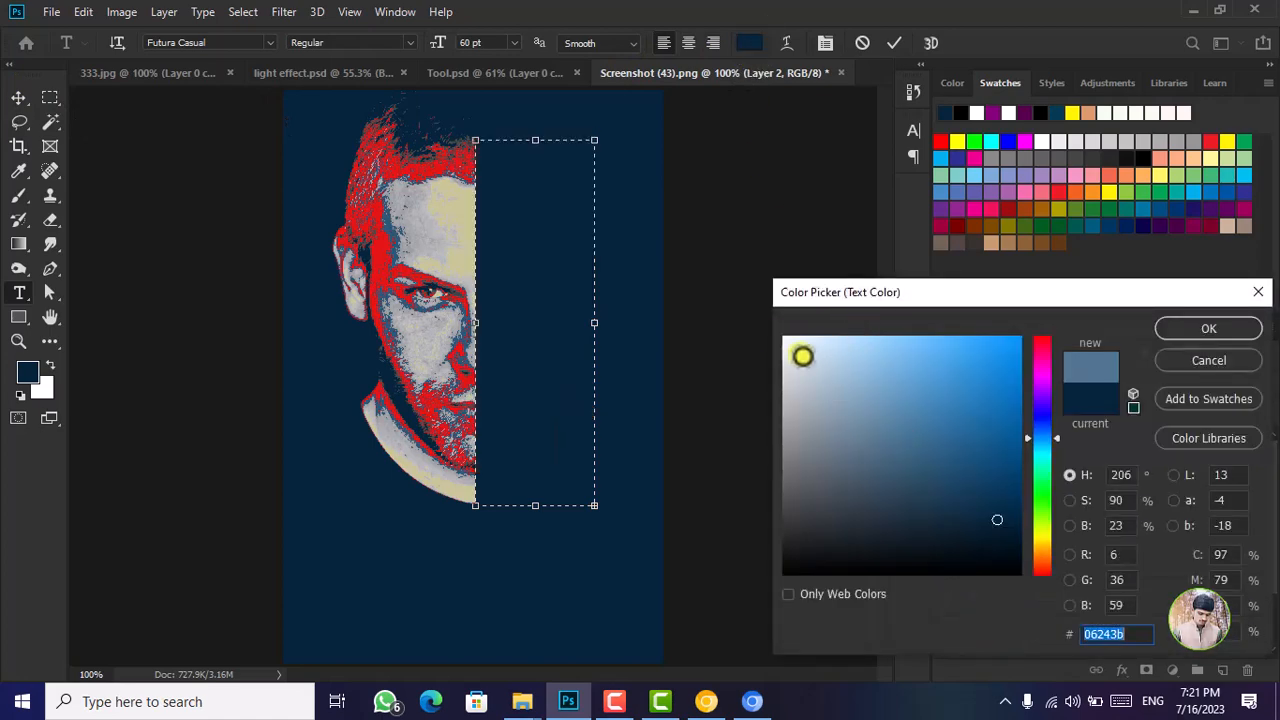
{"action": "left_click_drag", "start_coordinate": [802, 356], "coordinate": [772, 330]}
{"action": "left_click", "coordinate": [1204, 330]}
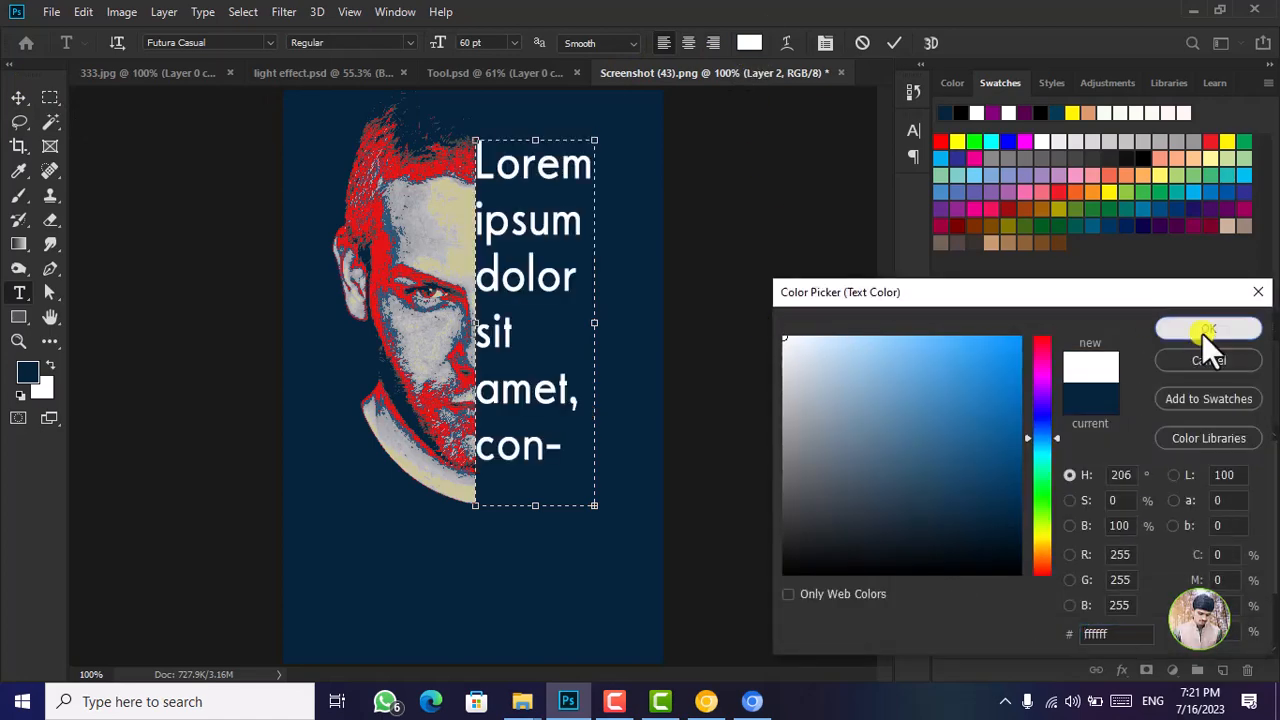
{"action": "left_click", "coordinate": [269, 43]}
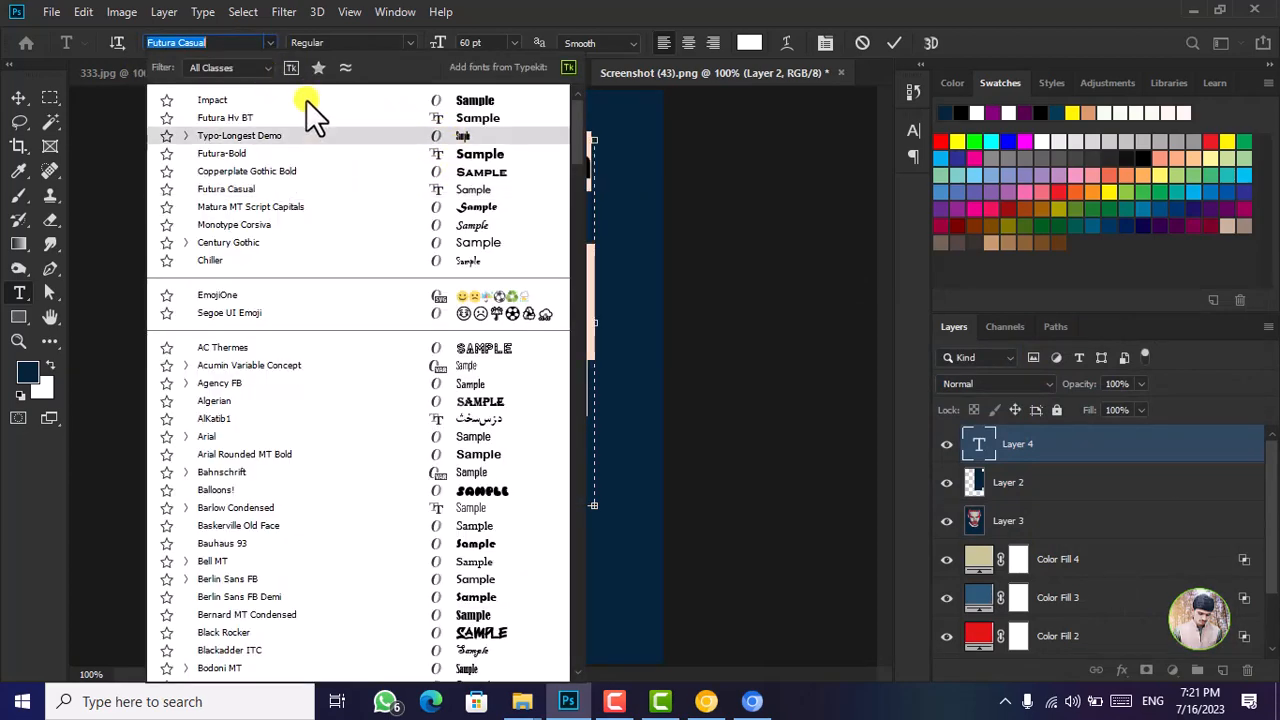
{"action": "key", "text": "Escape"}
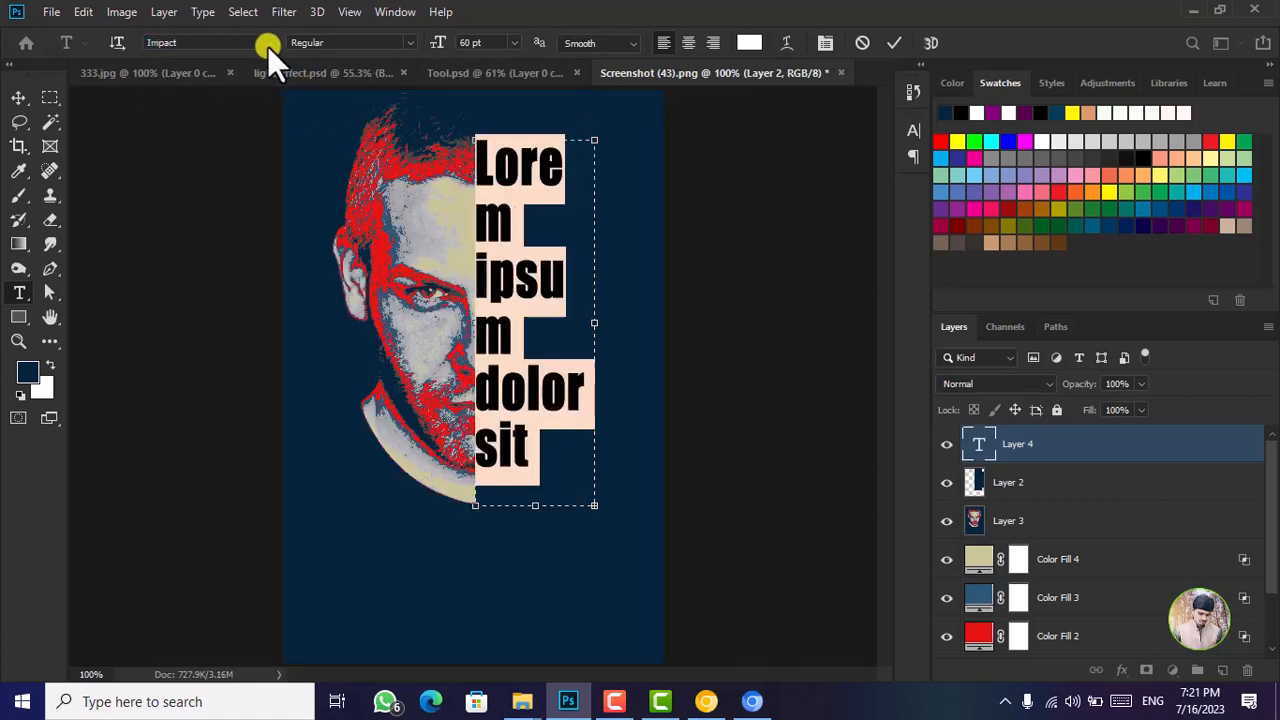
Set the placeholder text's font size to 30 pt and commit the text
{"action": "left_click", "coordinate": [513, 41]}
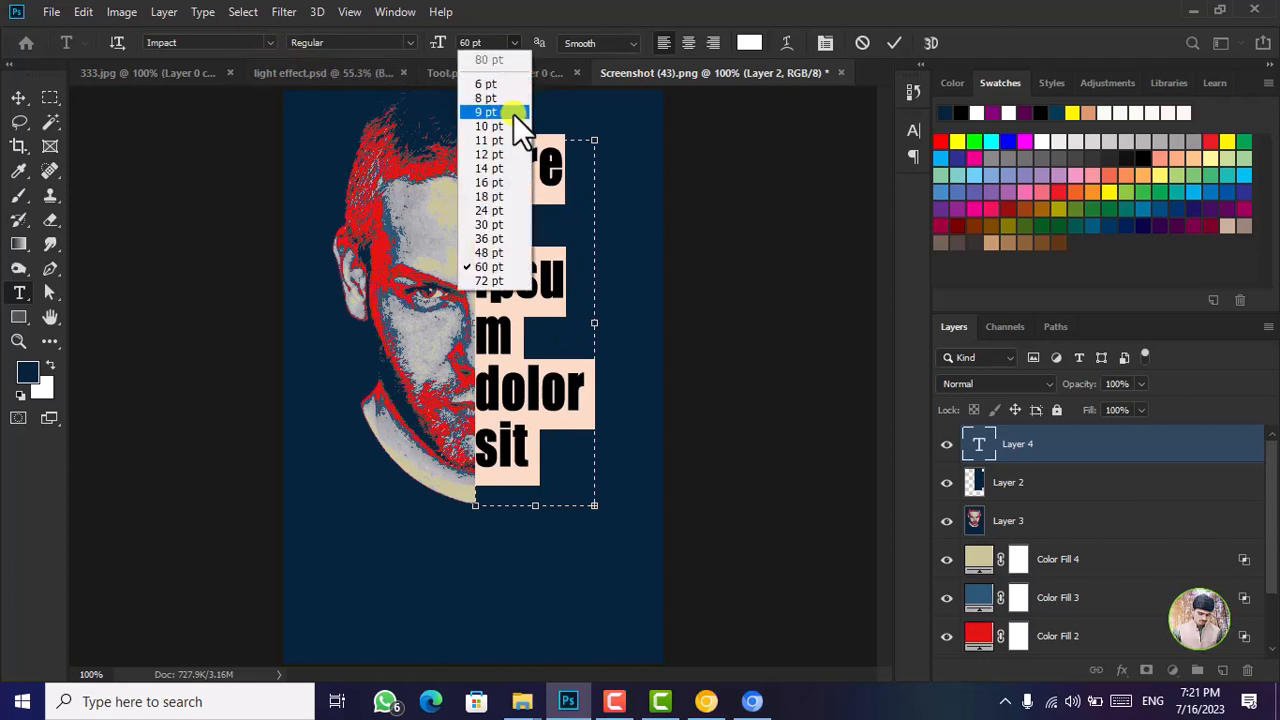
{"action": "left_click", "coordinate": [504, 222]}
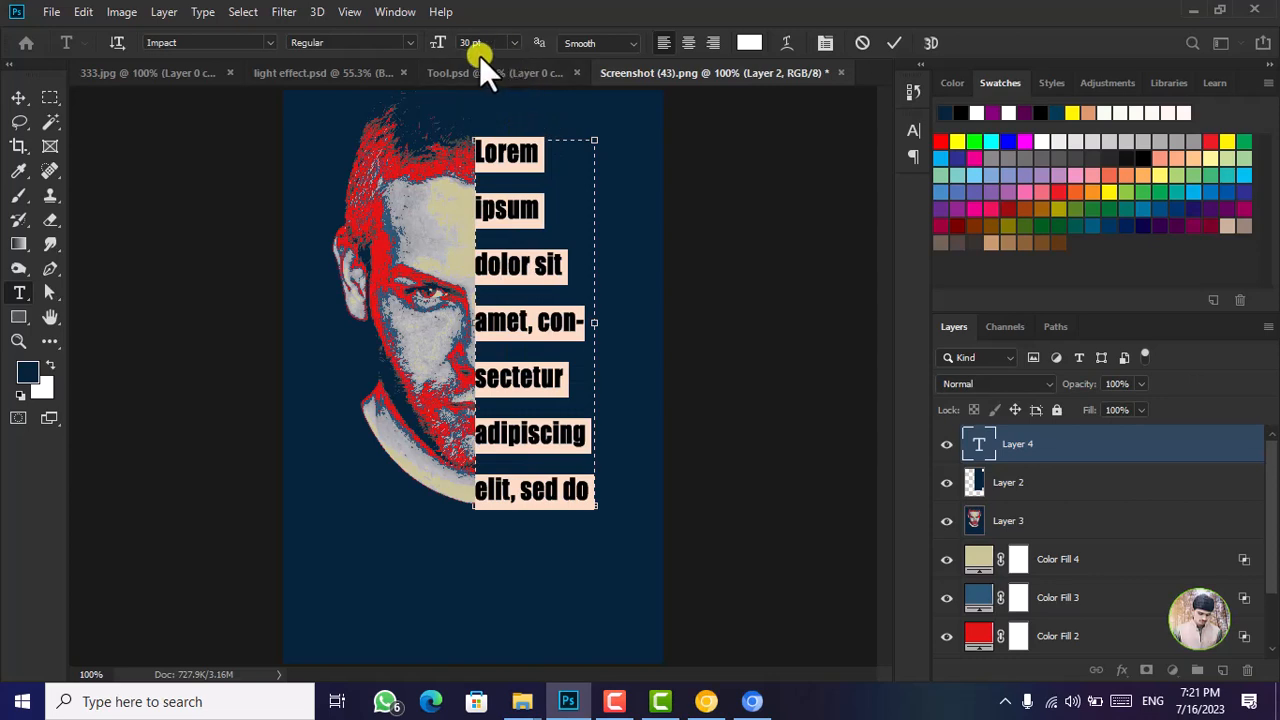
{"action": "left_click", "coordinate": [19, 95]}
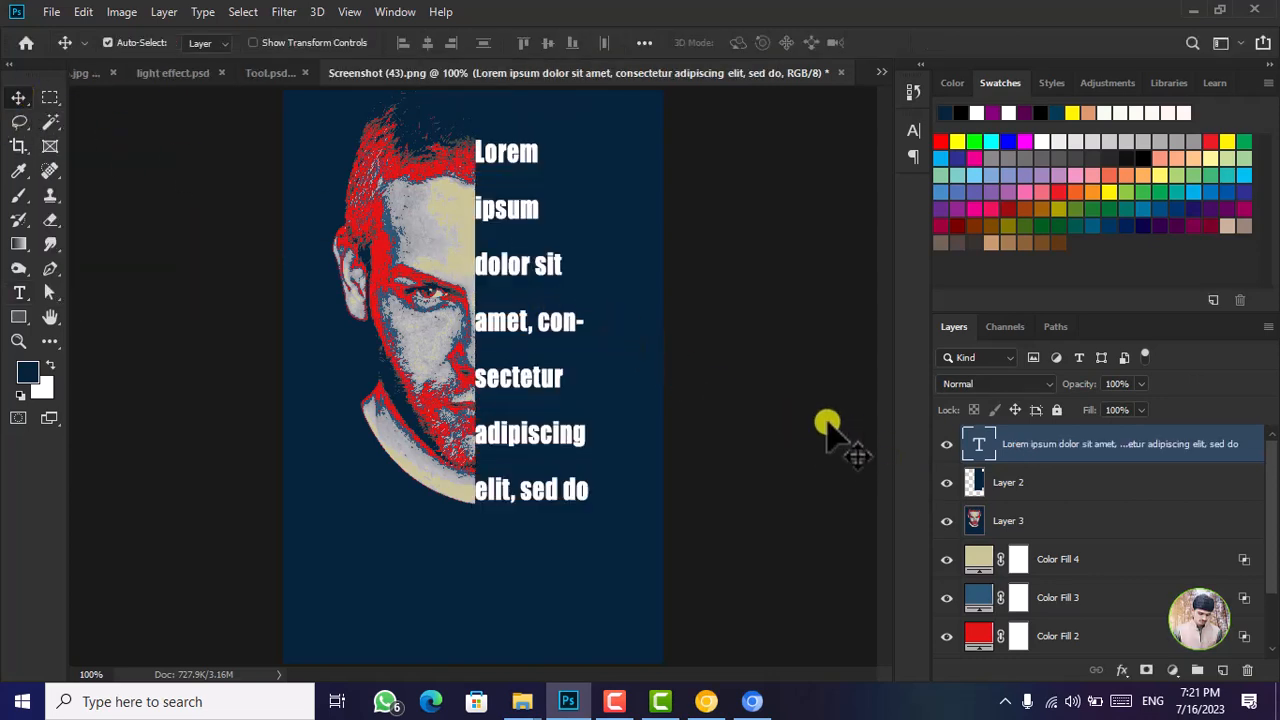
Duplicate Layer 3, move the copy above the text layer, and clip it to the text
{"action": "left_click", "coordinate": [1068, 521]}
{"action": "key", "text": "ctrl+j"}
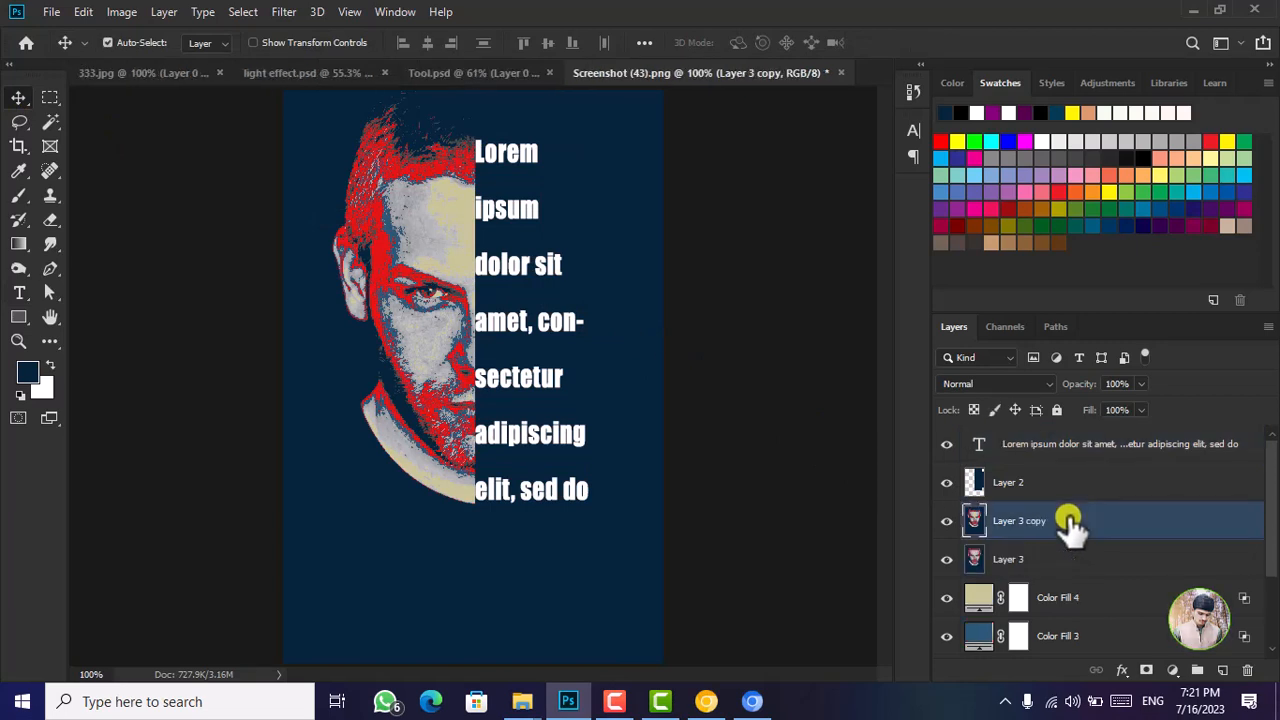
{"action": "left_click_drag", "start_coordinate": [1068, 521], "coordinate": [1074, 438]}
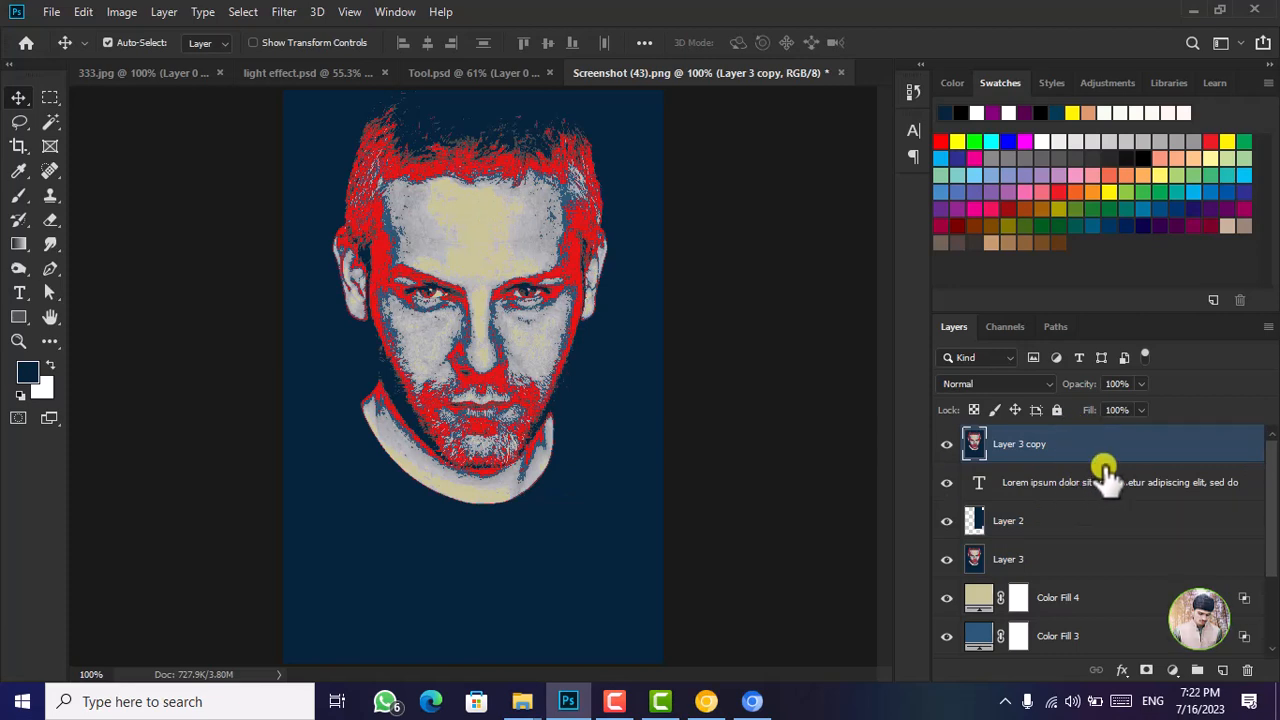
{"action": "left_click_drag", "start_coordinate": [1107, 478], "coordinate": [1097, 457]}
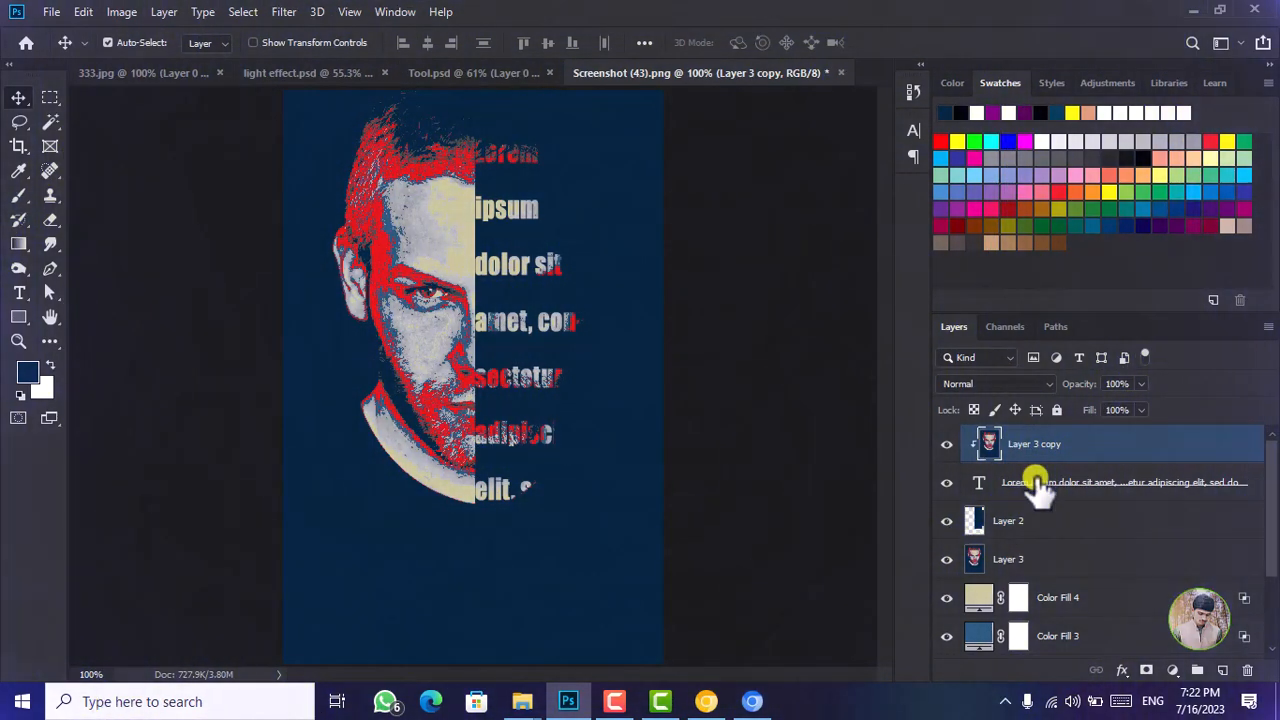
Set the font size of all the text on the text layer to 38 pt and commit the edit
{"action": "left_click", "coordinate": [1040, 485]}
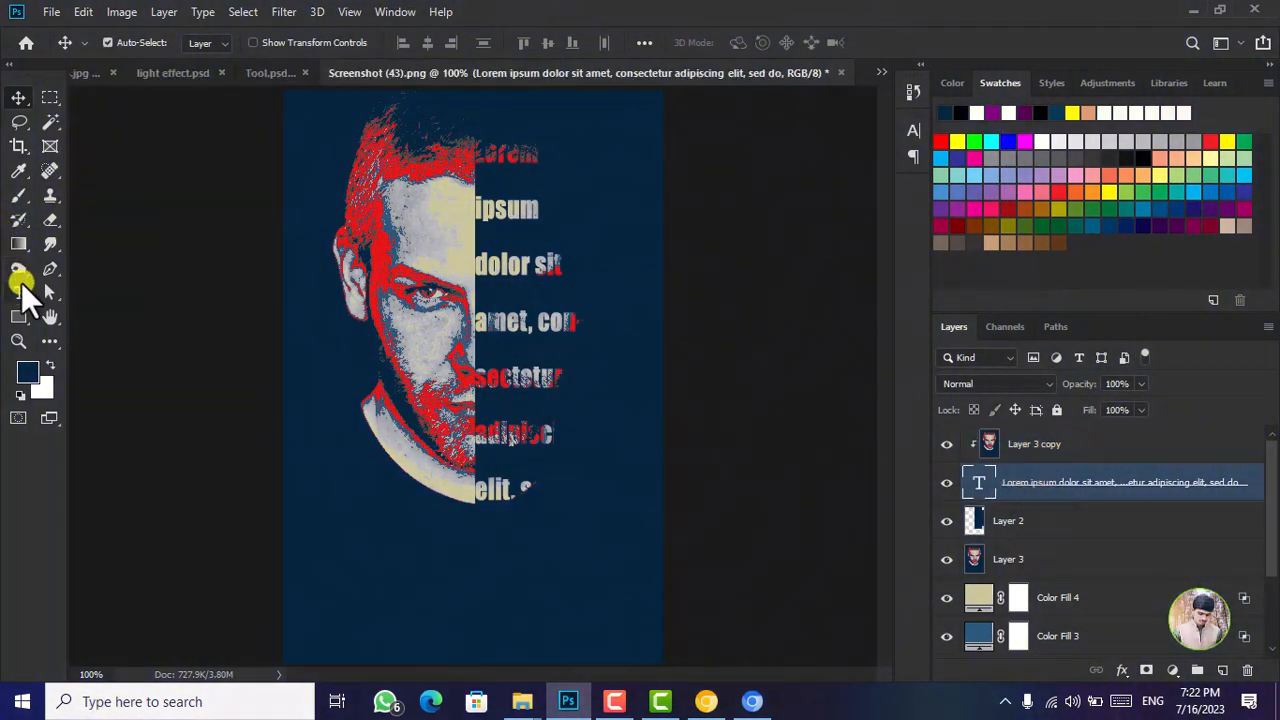
{"action": "double_click", "coordinate": [541, 322]}
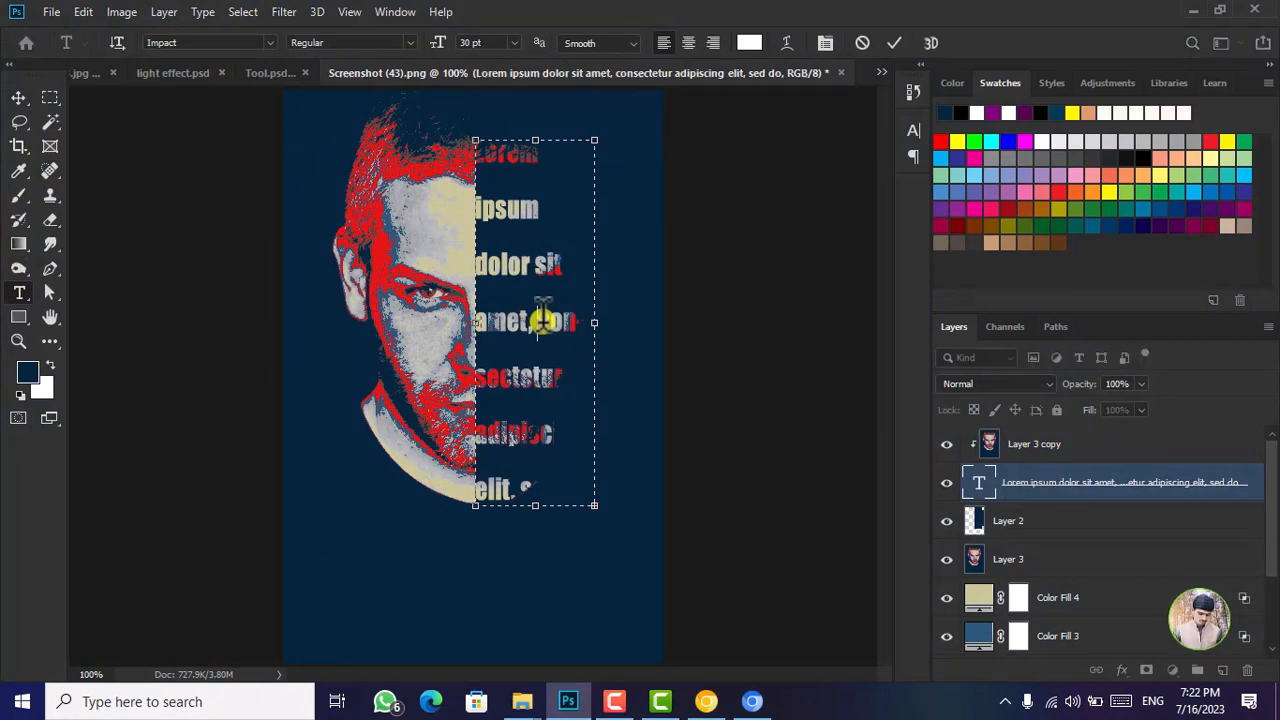
{"action": "key", "text": "ctrl+a"}
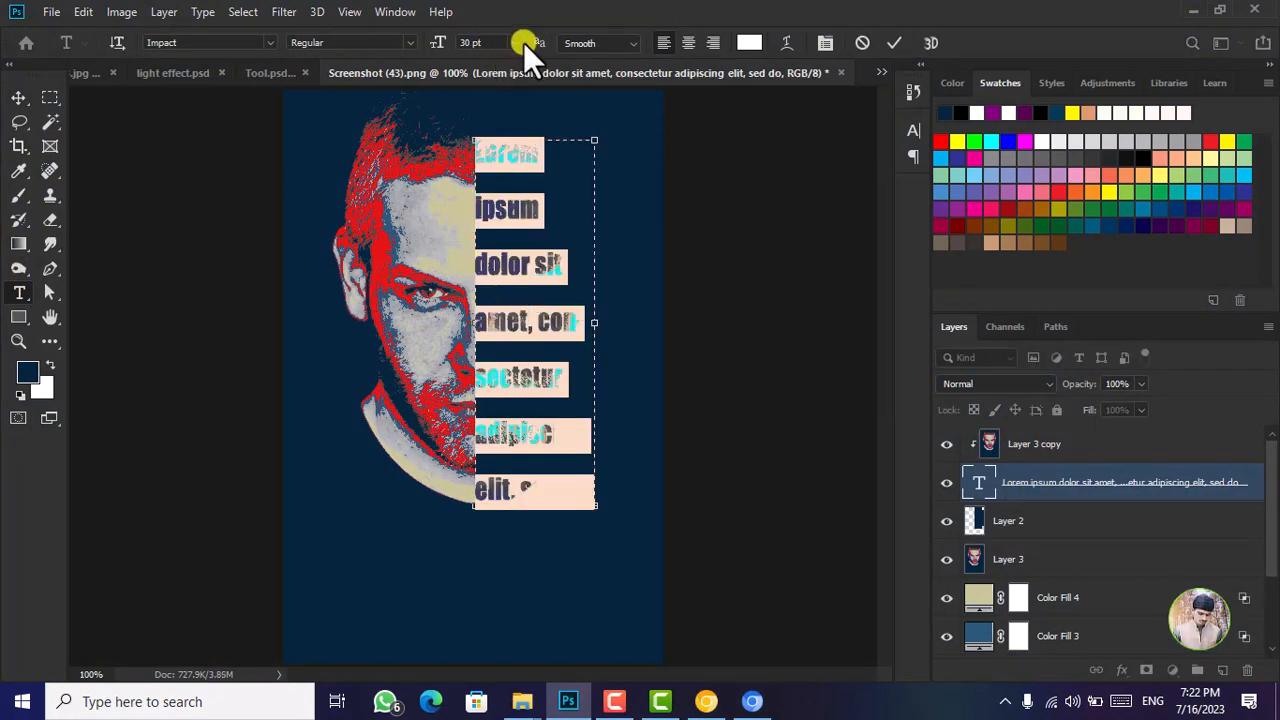
{"action": "left_click", "coordinate": [520, 42]}
{"action": "left_click", "coordinate": [493, 237]}
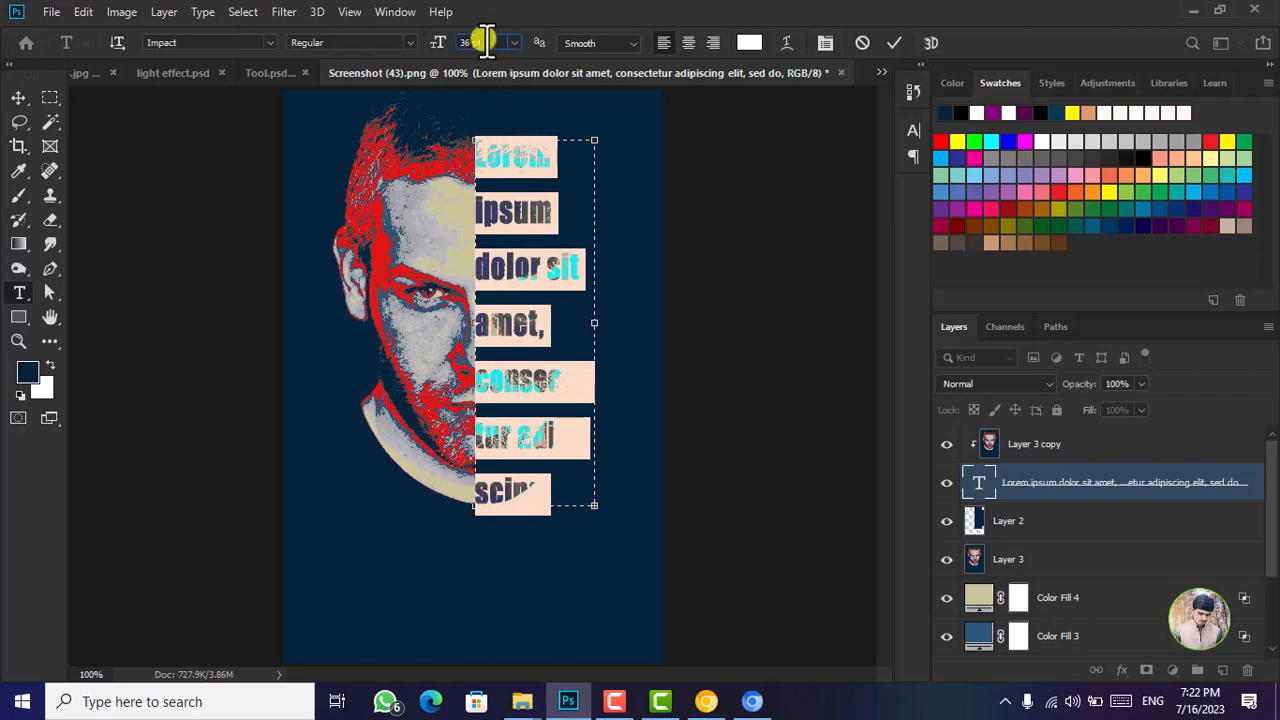
{"action": "scroll", "coordinate": [485, 42], "scroll_direction": "up", "scroll_amount": 2}
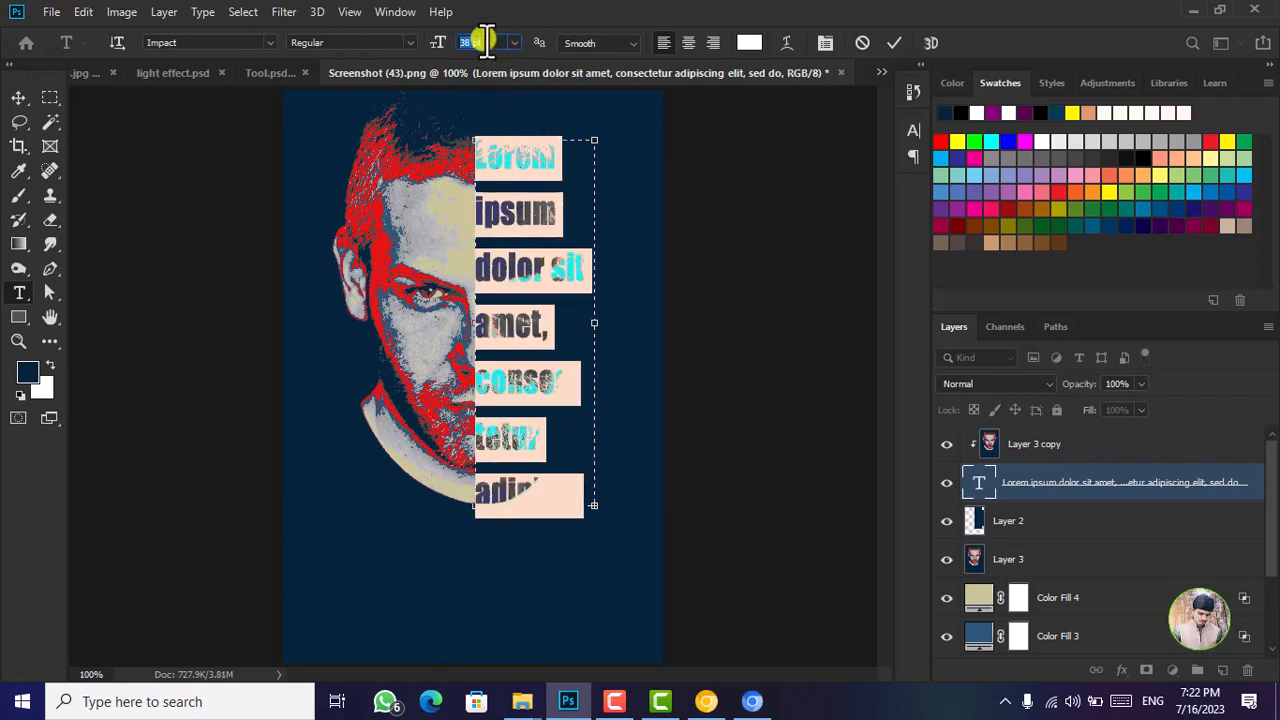
{"action": "left_click", "coordinate": [22, 98]}
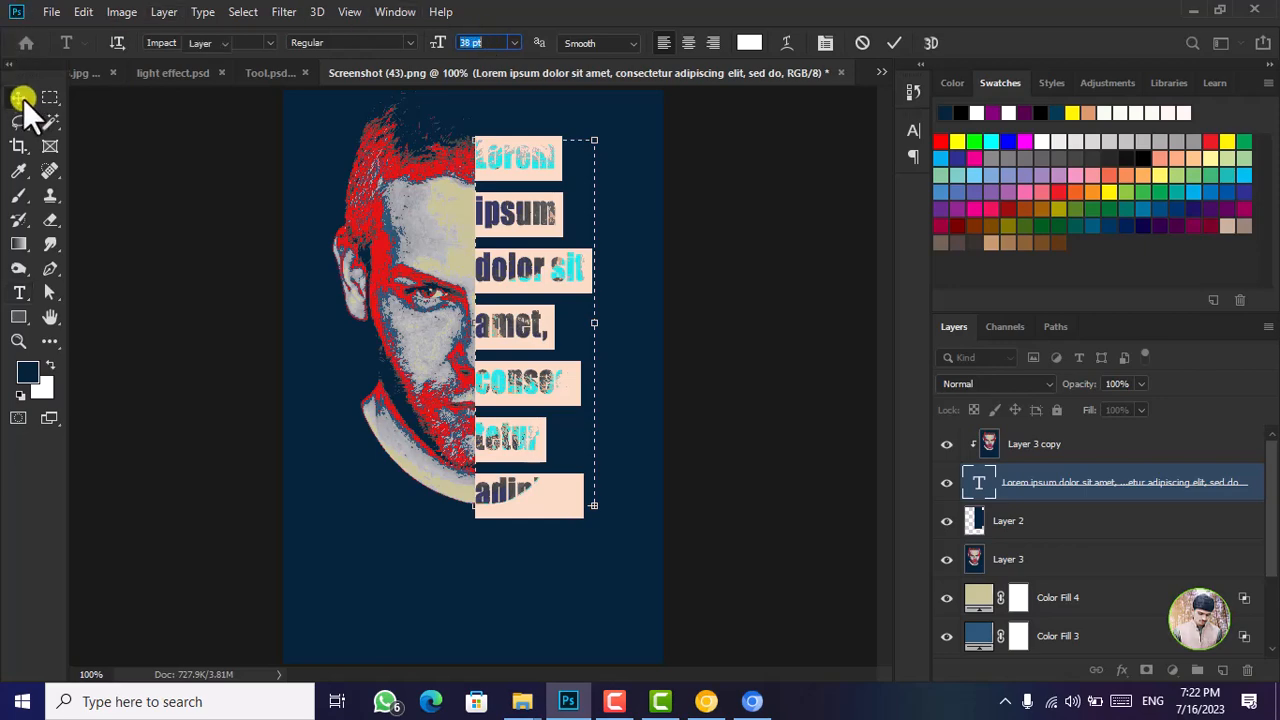
Set the leading of all the text over the covered half of the face to 48 pt and commit the edit
{"action": "scroll", "coordinate": [700, 381], "scroll_direction": "down", "scroll_amount": 4}
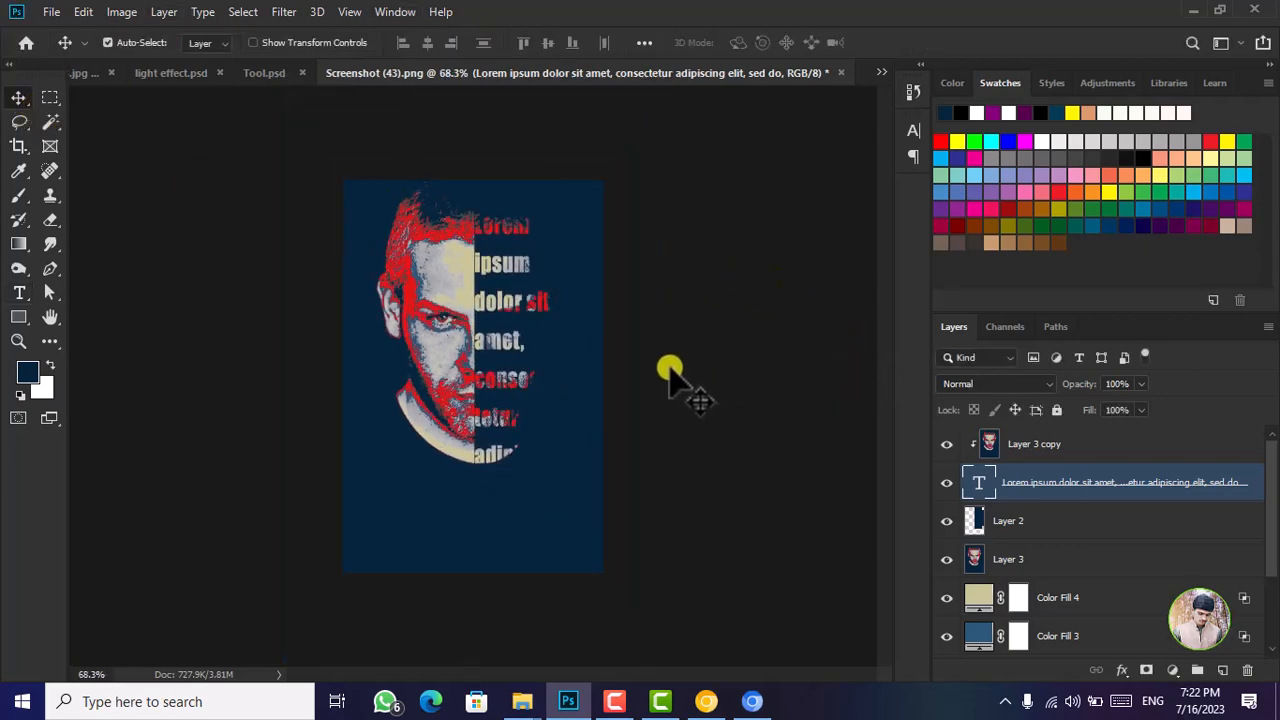
{"action": "scroll", "coordinate": [664, 336], "scroll_direction": "up", "scroll_amount": 4}
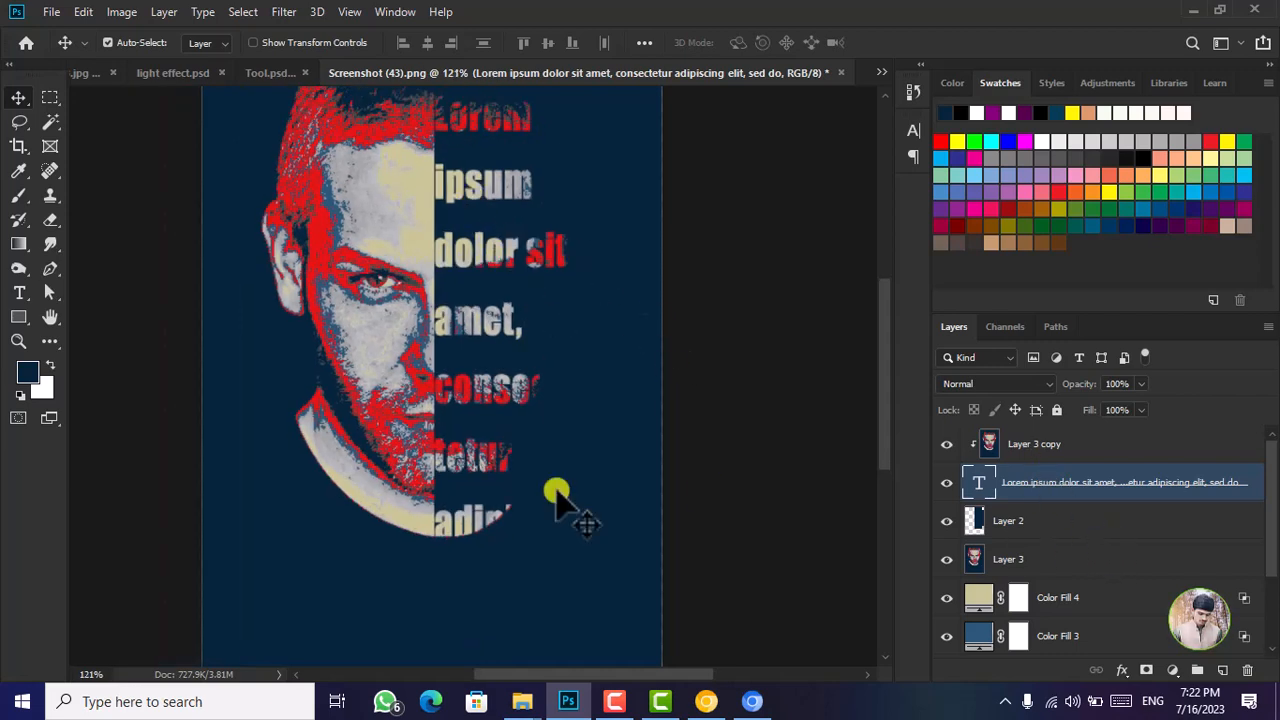
{"action": "left_click", "coordinate": [18, 294]}
{"action": "left_click", "coordinate": [488, 240]}
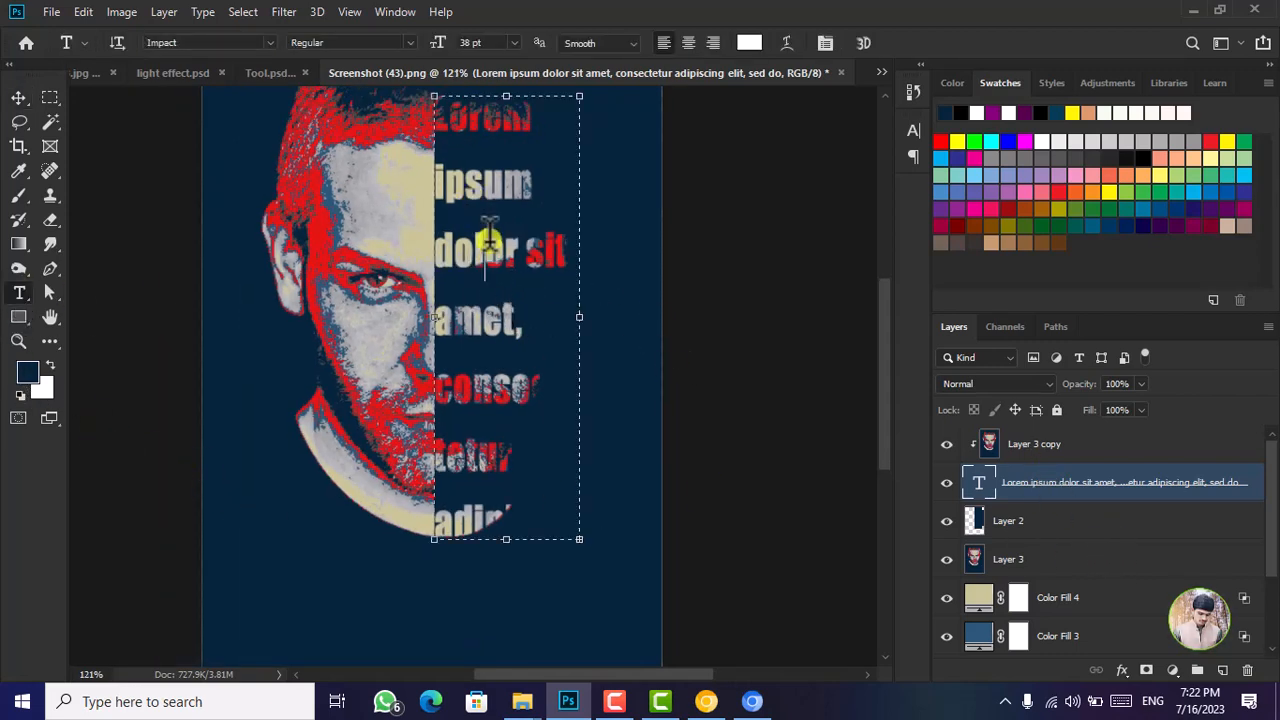
{"action": "key", "text": "ctrl+a"}
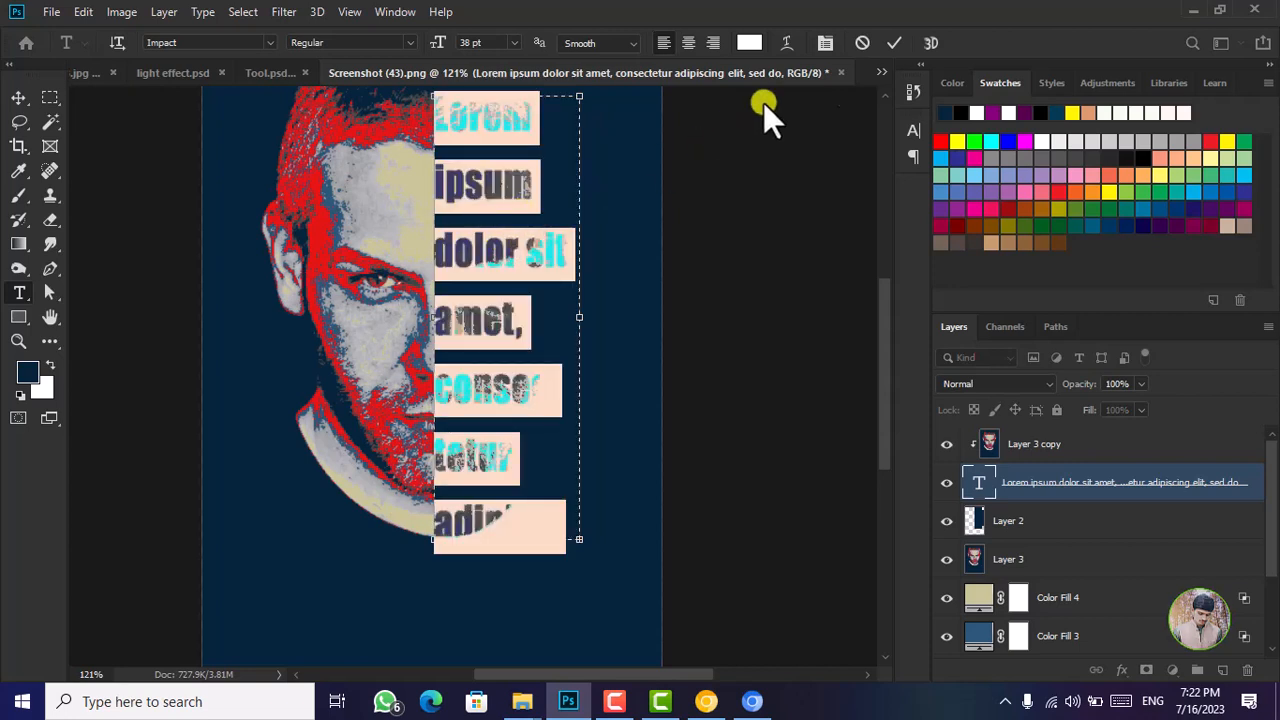
{"action": "left_click", "coordinate": [826, 44]}
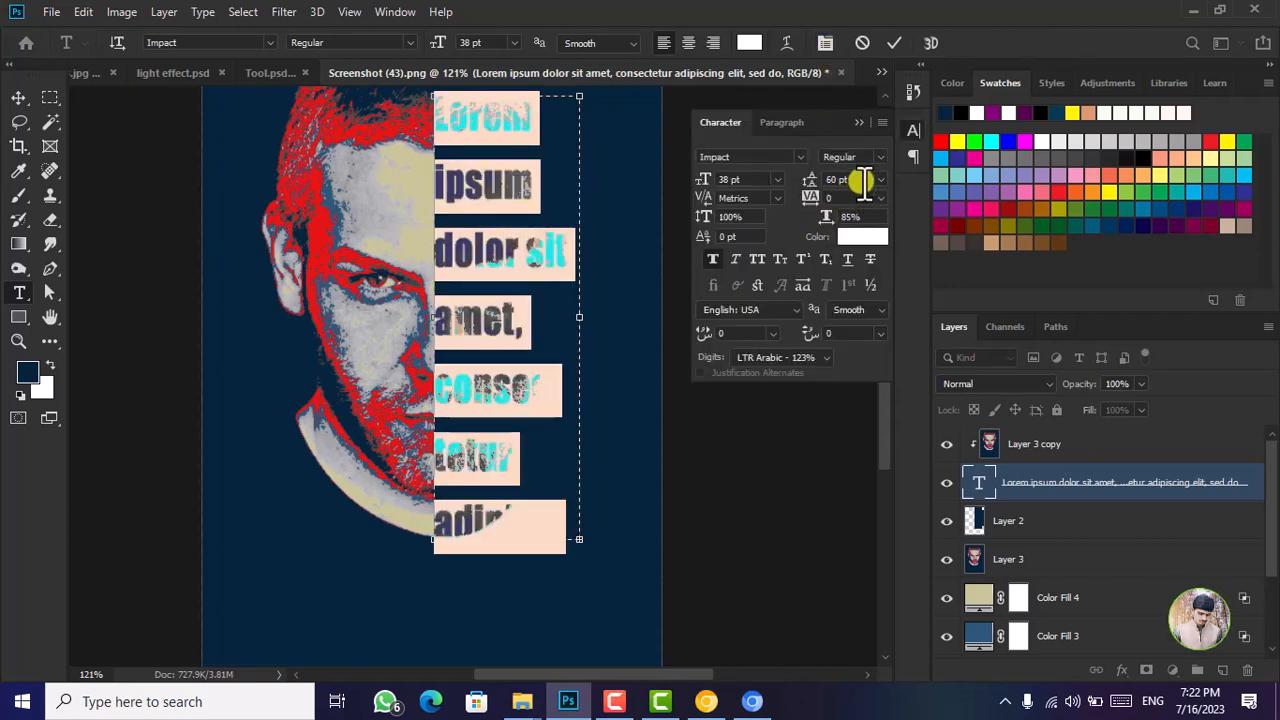
{"action": "left_click", "coordinate": [880, 179]}
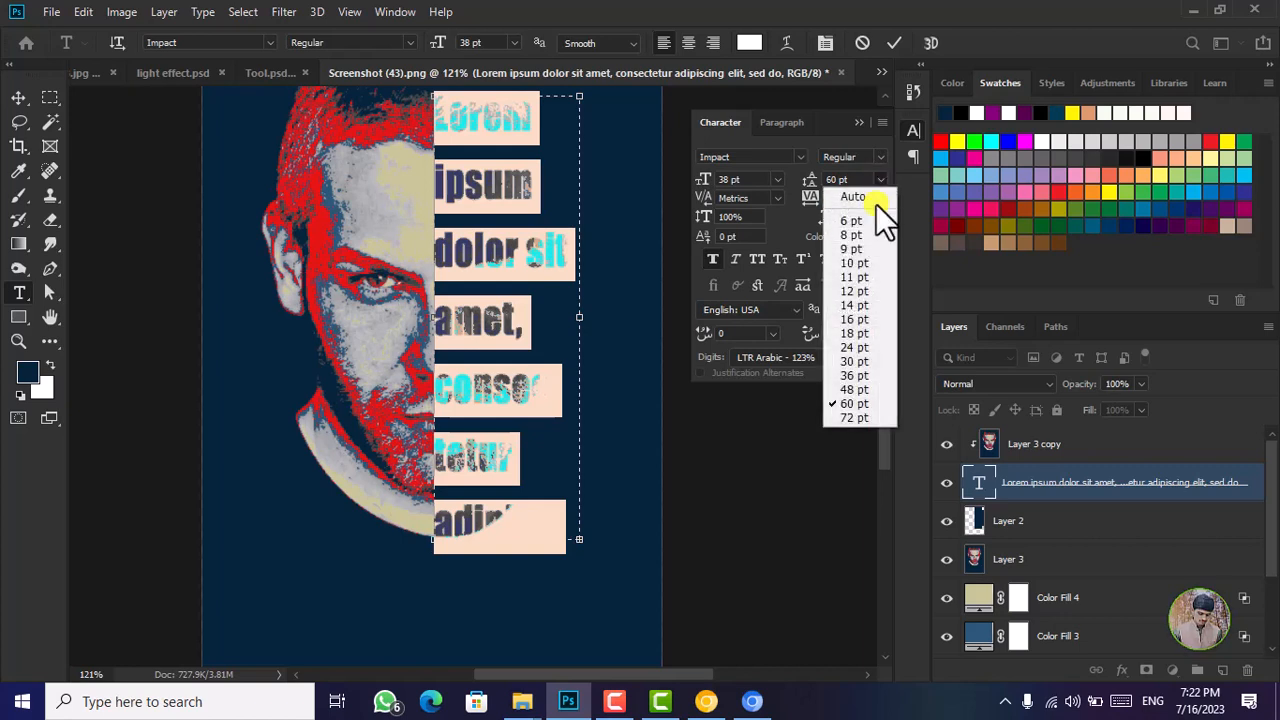
{"action": "left_click", "coordinate": [856, 389]}
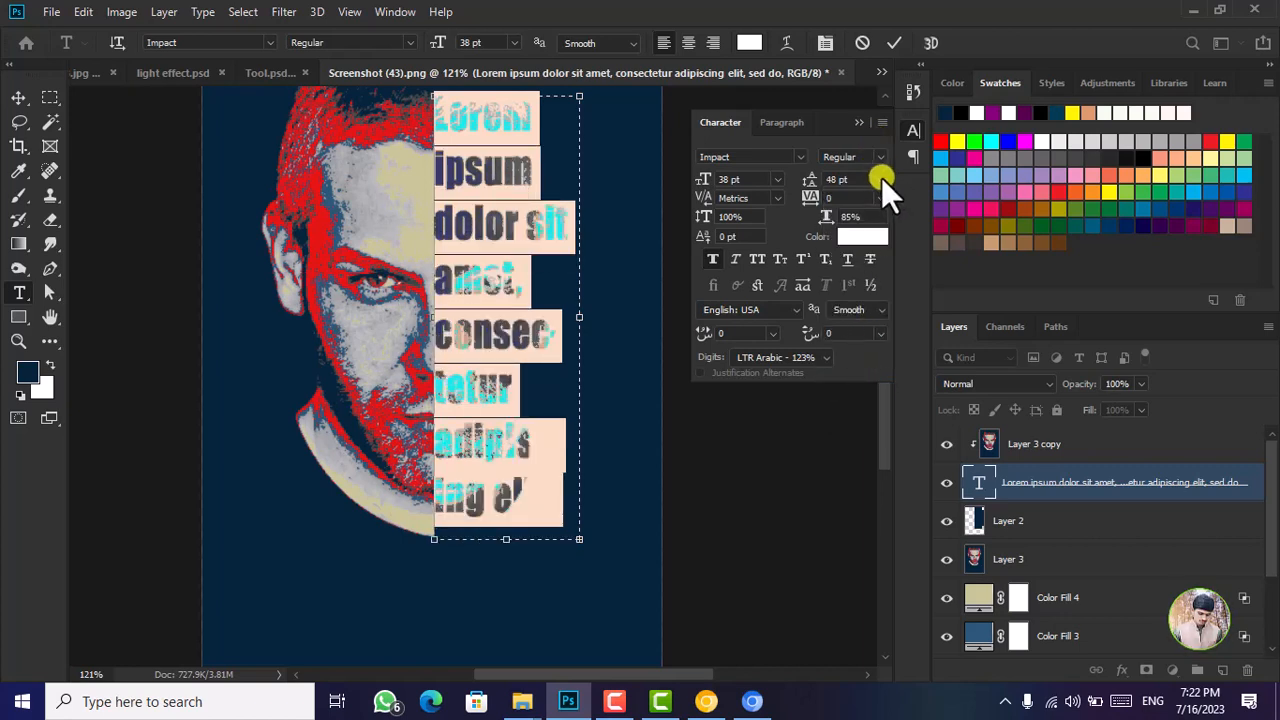
{"action": "left_click", "coordinate": [18, 97]}
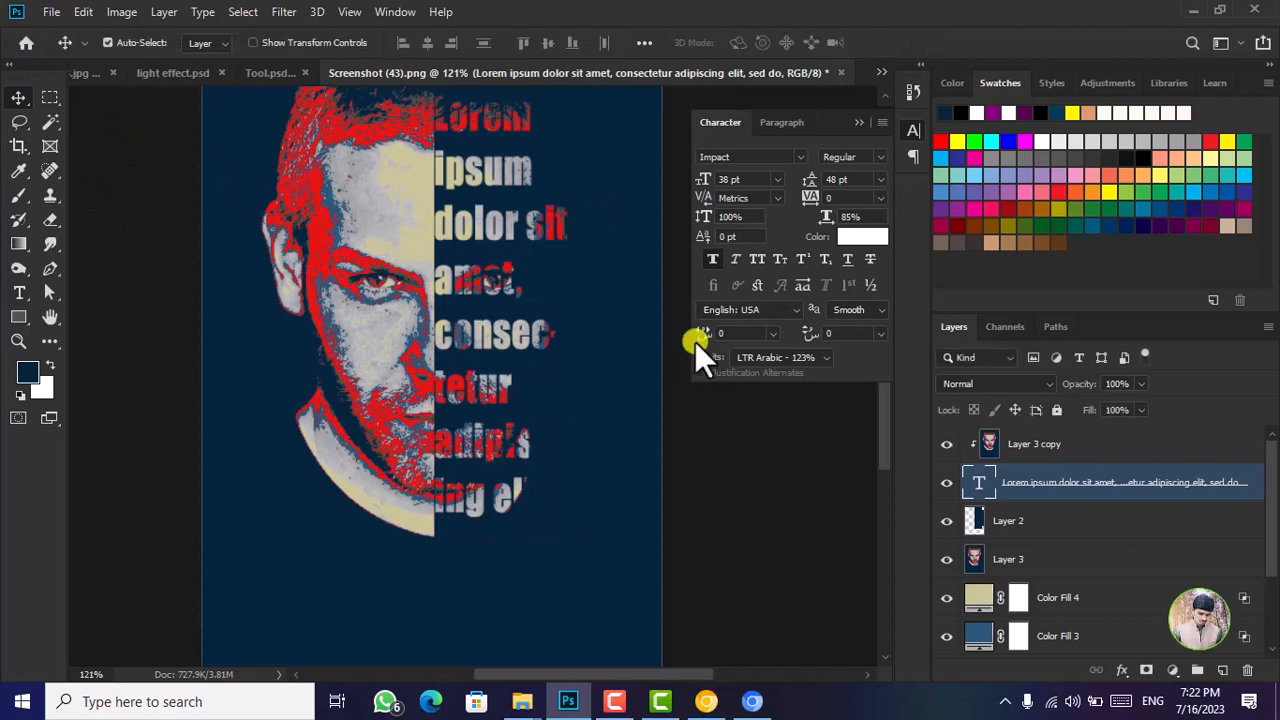
{"action": "scroll", "coordinate": [689, 345], "scroll_direction": "down", "scroll_amount": 3}
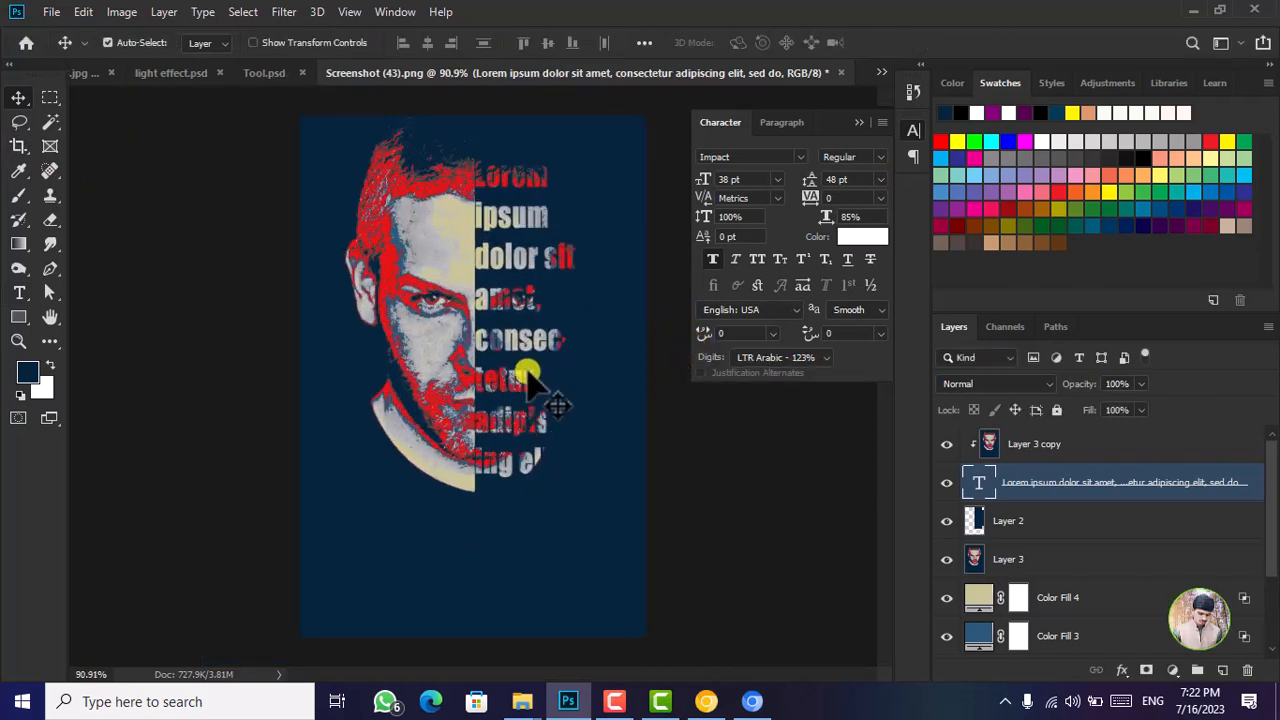
{"action": "left_click", "coordinate": [859, 123]}
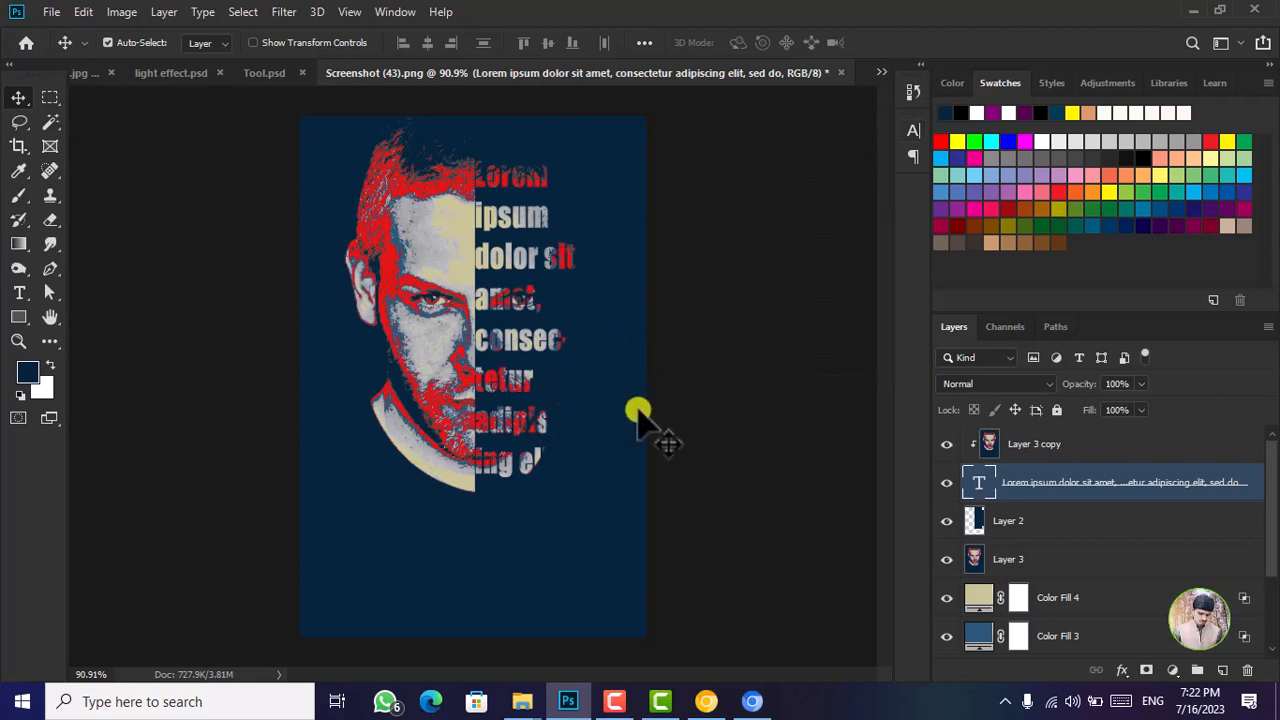